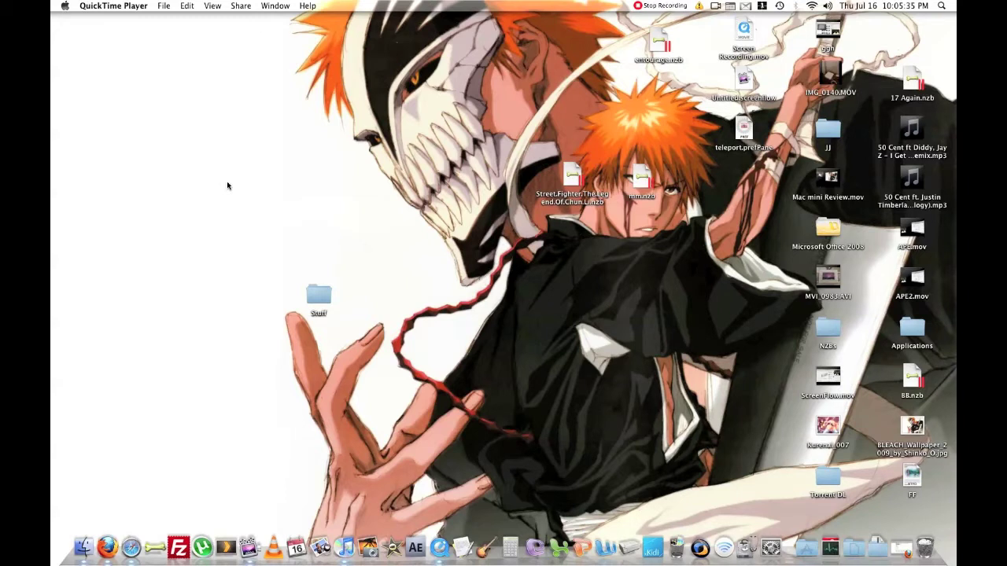
# - Open the Apple menu from the menu bar over QuickTime Player
pyautogui.click(66, 6)
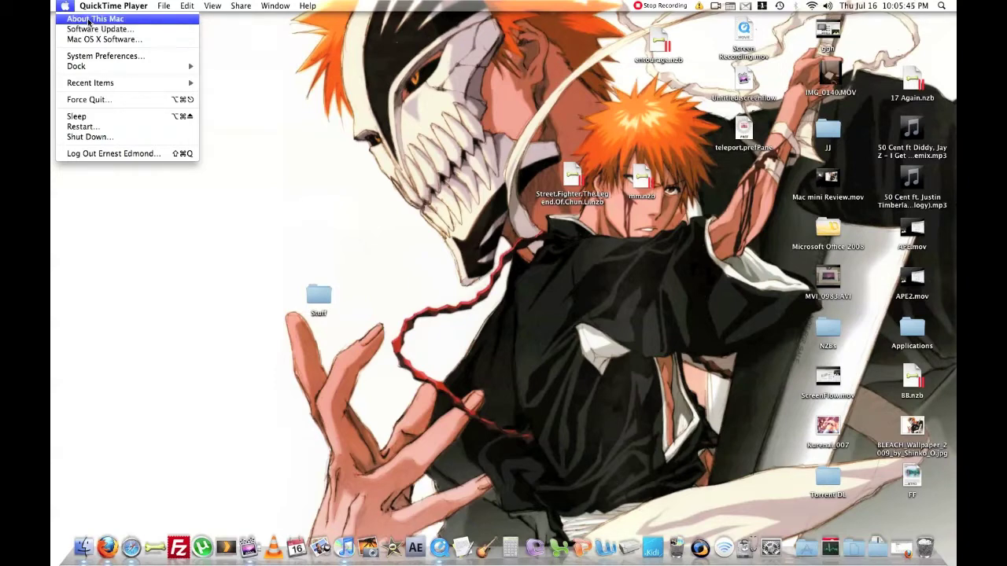
# - View About This Mac (Mac OS X 10.6, 2.4 GHz Core 2 Duo, 3 GB), then close it
pyautogui.click(89, 20)
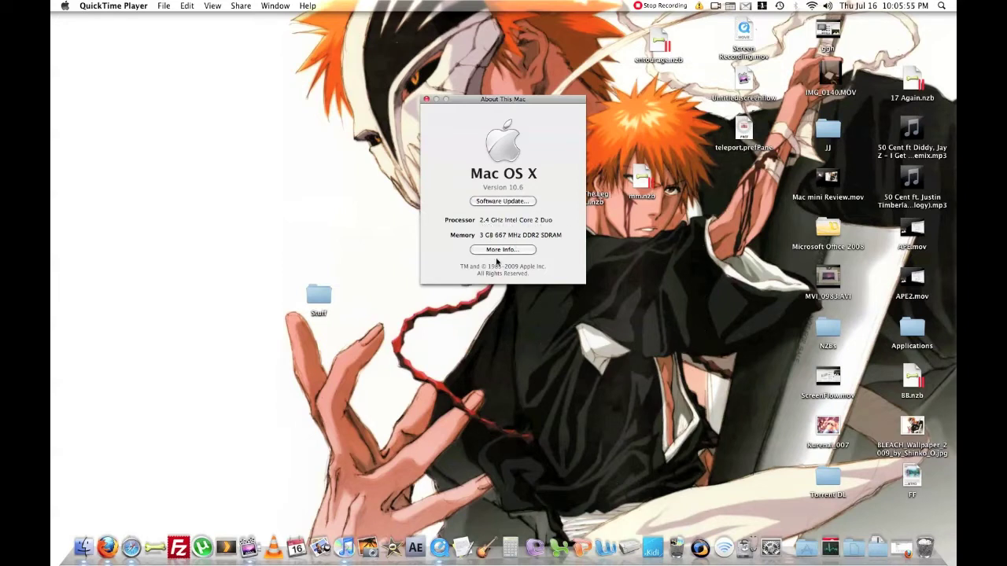
pyautogui.click(426, 99)
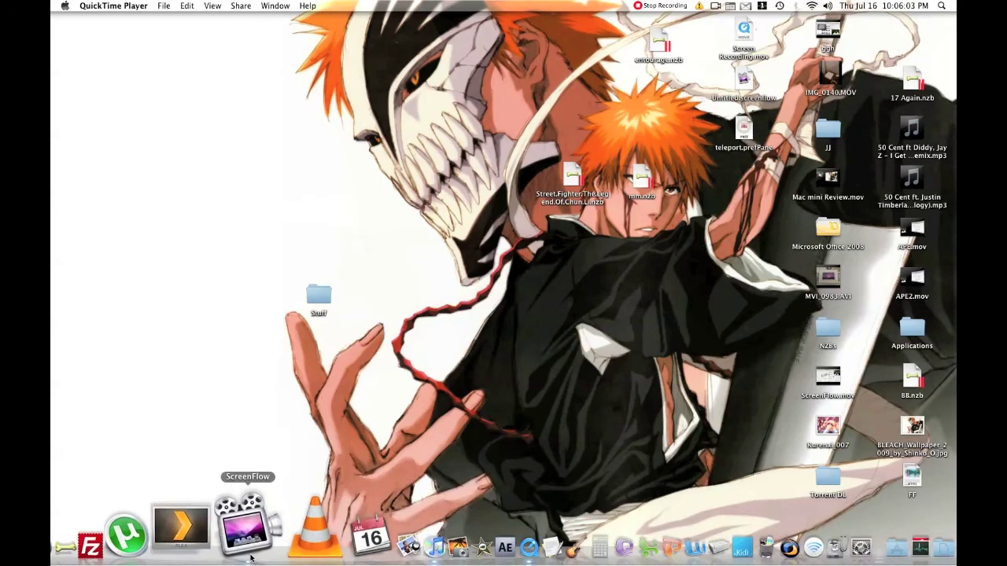
# - Switch to ScreenFlow, start a recording, and dismiss the internal Recording Error that stops it
pyautogui.click(250, 555)
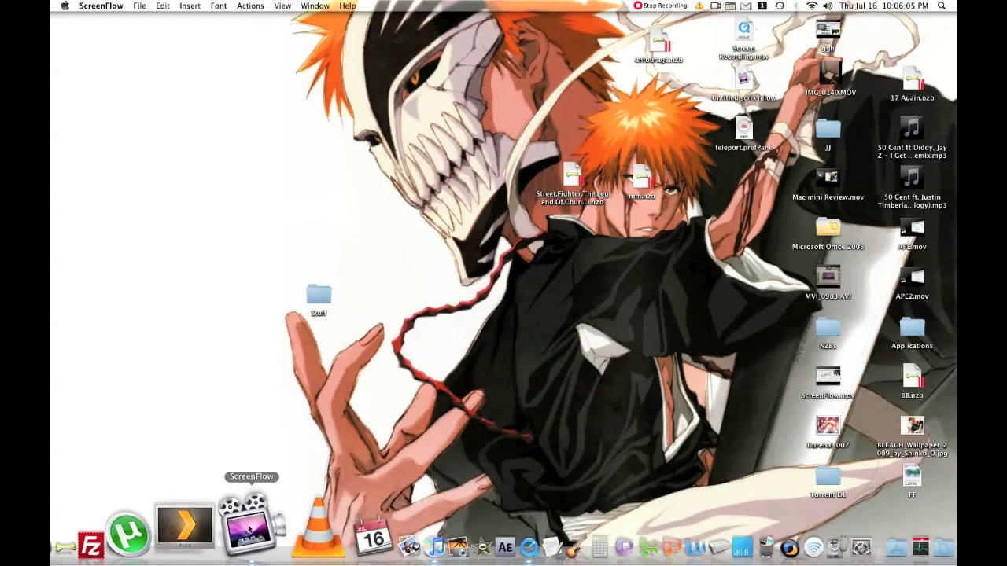
pyautogui.click(716, 7)
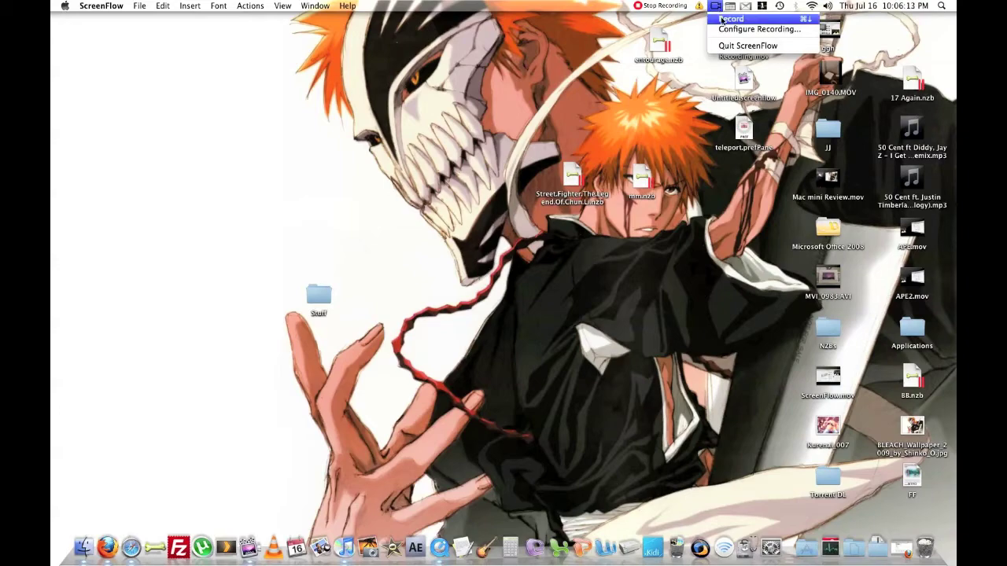
pyautogui.click(722, 18)
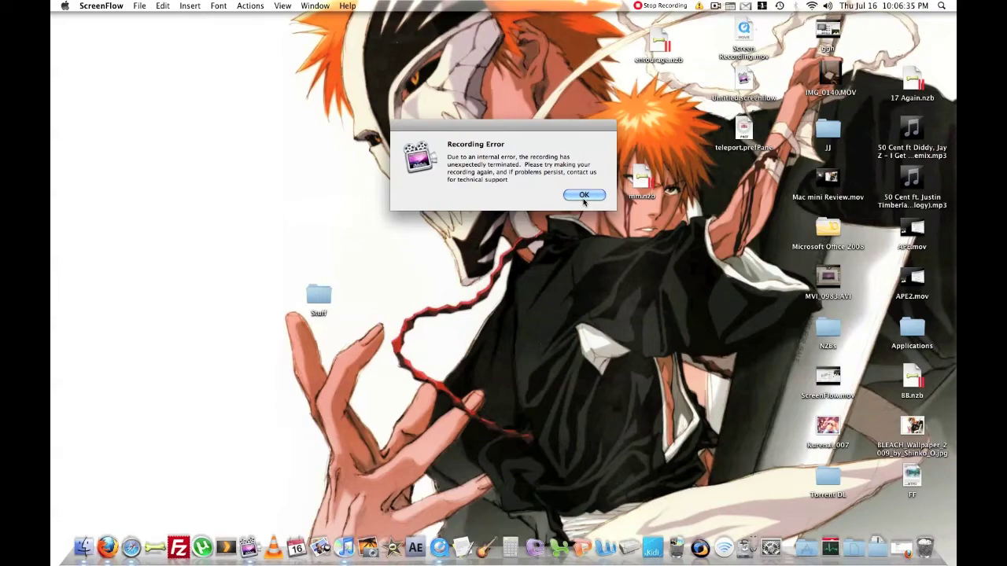
pyautogui.click(584, 200)
# - Record screen and webcam for about 4 seconds, then stop to open the Untitled editor document
pyautogui.click(717, 6)
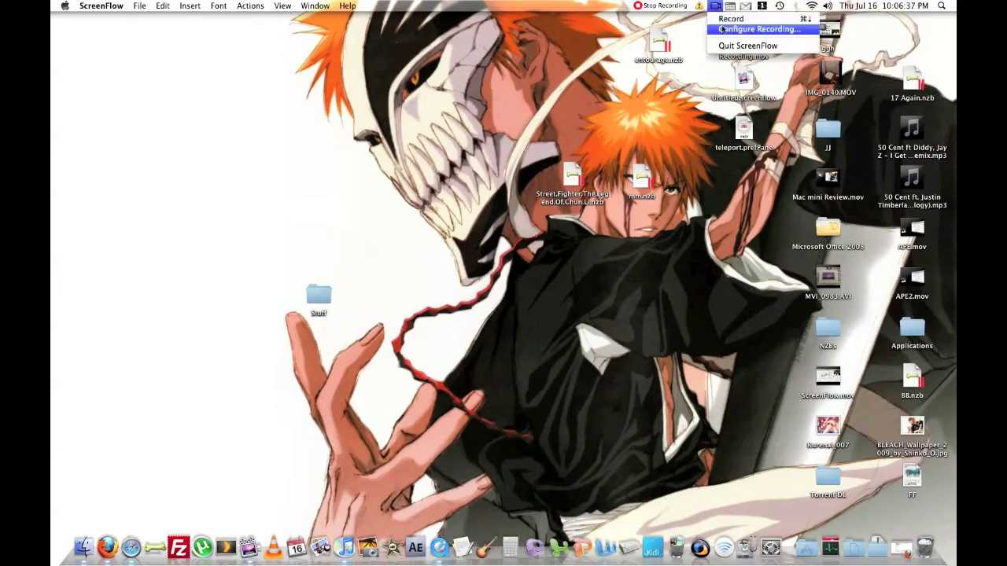
pyautogui.click(736, 20)
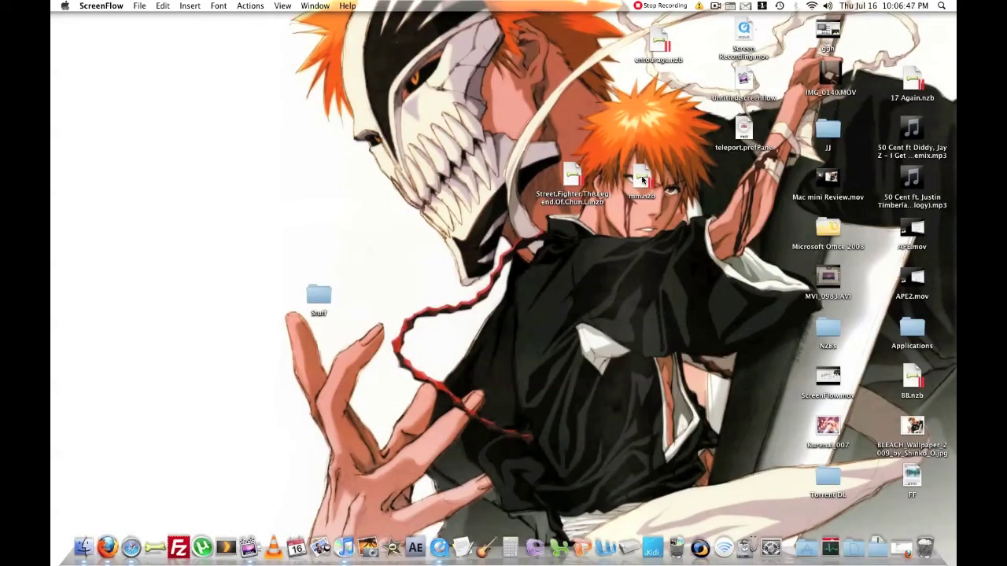
pyautogui.click(715, 6)
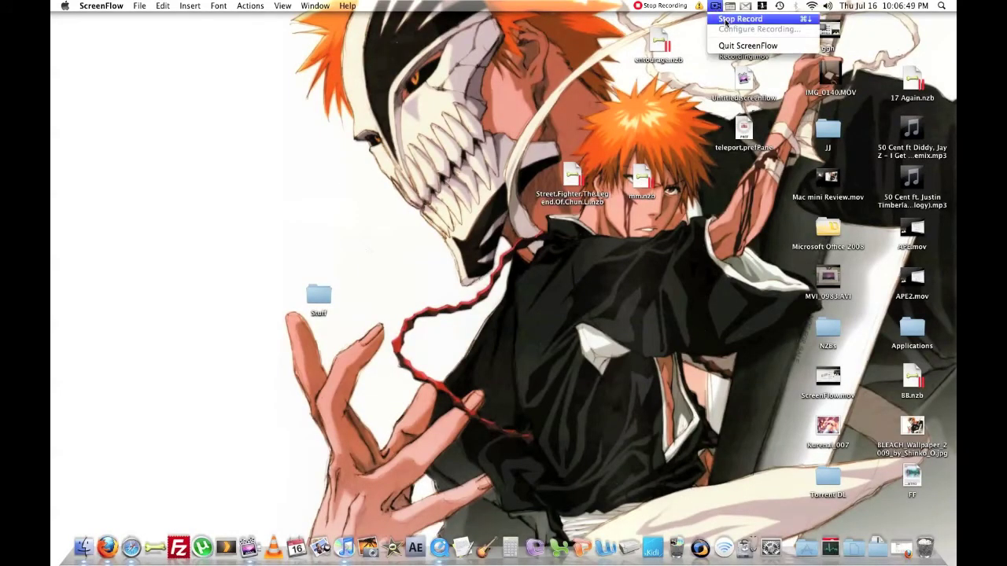
pyautogui.click(726, 20)
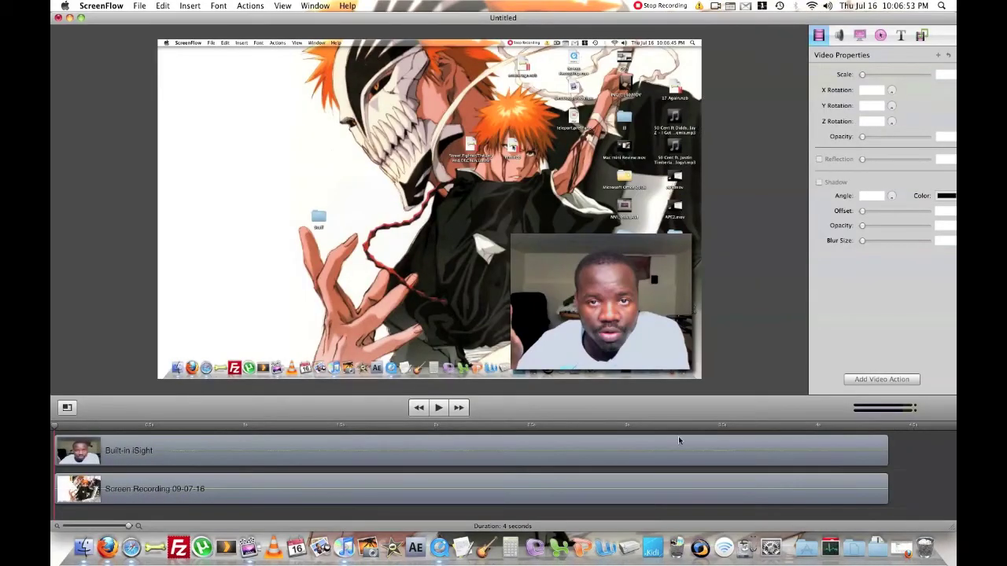
# - Move the iSight webcam clip to the top-left corner with a 59° Y rotation
pyautogui.click(645, 329)
pyautogui.moveTo(653, 323); pyautogui.dragTo(305, 149)
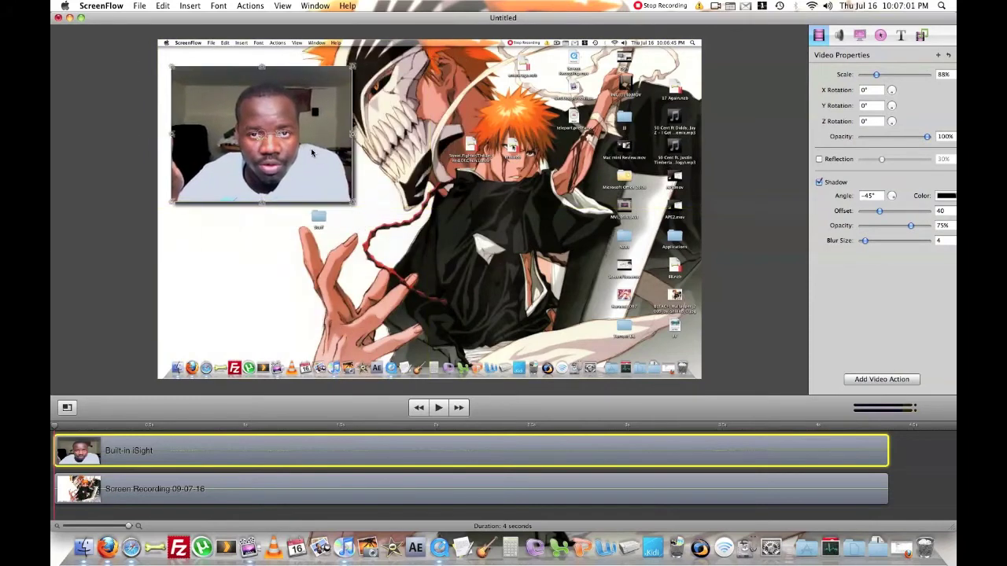
pyautogui.moveTo(892, 111); pyautogui.dragTo(887, 111)
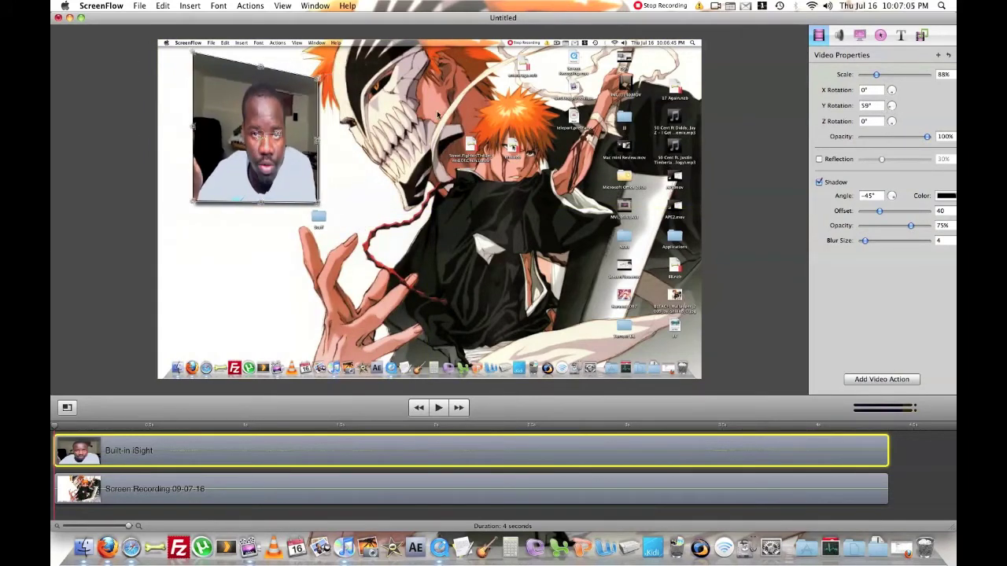
pyautogui.moveTo(303, 124); pyautogui.dragTo(272, 141)
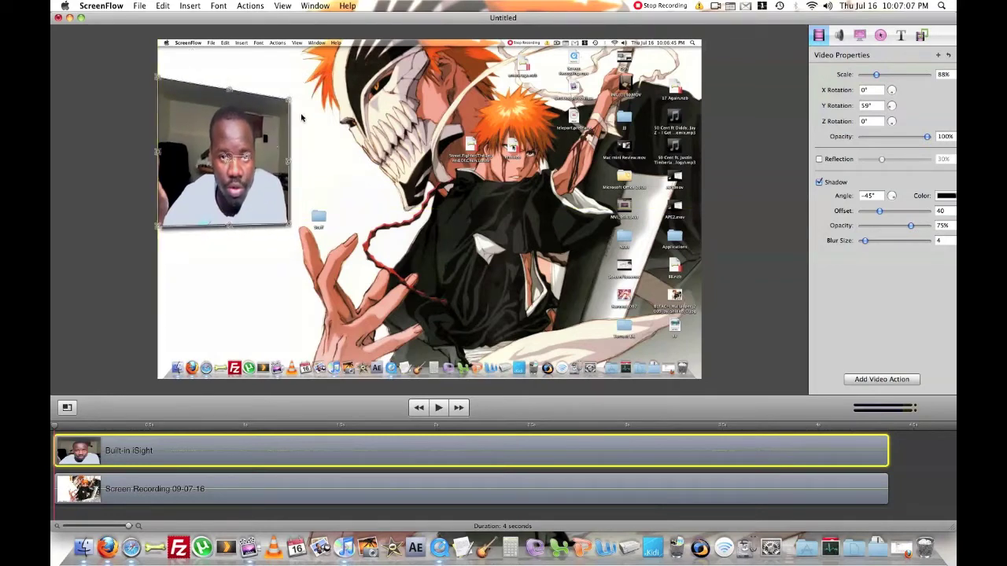
# - Scale the screen recording clip down to 83% using its corner handles
pyautogui.click(331, 114)
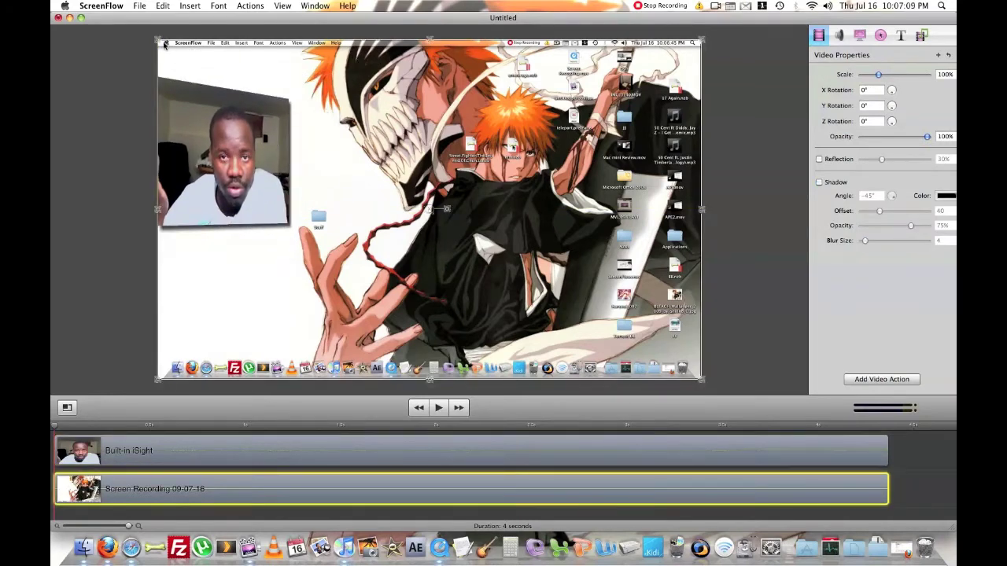
pyautogui.moveTo(158, 39); pyautogui.dragTo(275, 70)
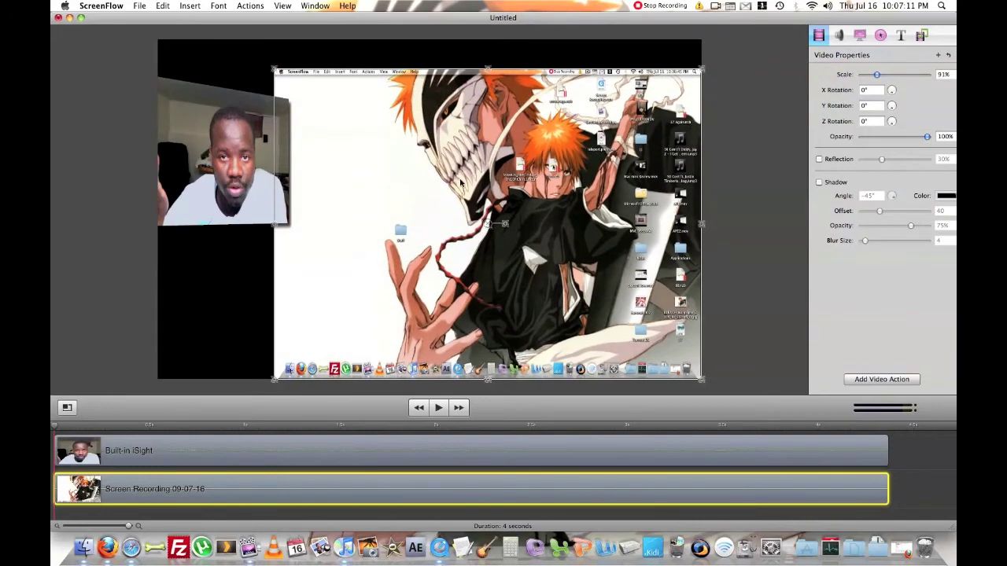
pyautogui.moveTo(701, 382); pyautogui.dragTo(669, 359)
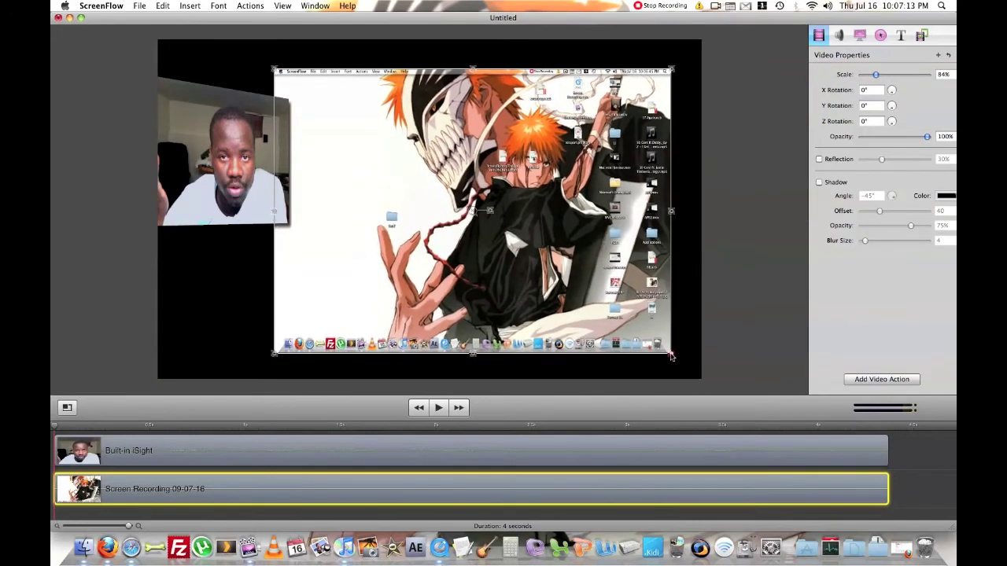
pyautogui.moveTo(457, 187); pyautogui.dragTo(488, 163)
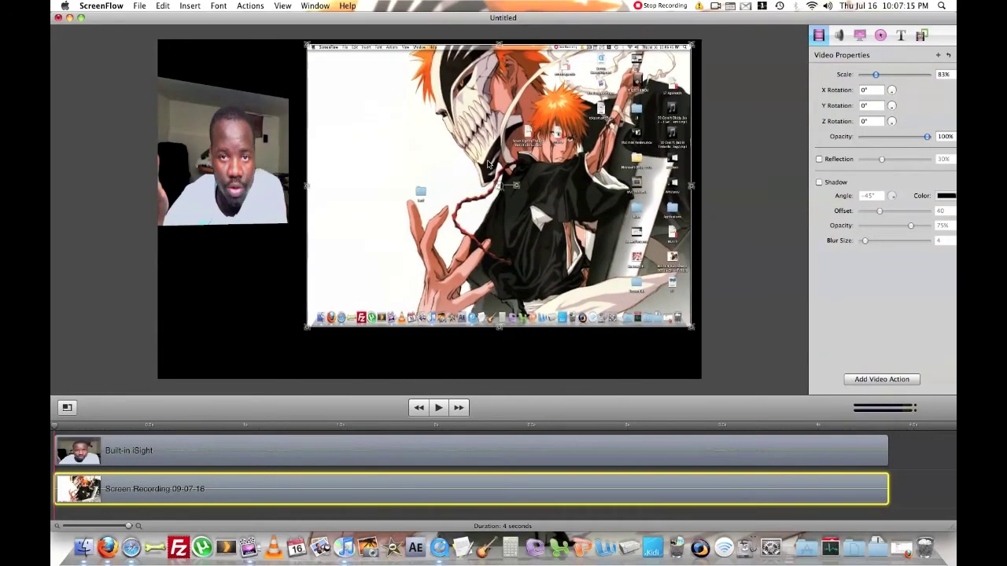
# - Rotate the screen recording −59° on Y, shift it right, and move the webcam to the bottom-left
pyautogui.moveTo(892, 109); pyautogui.dragTo(892, 109)
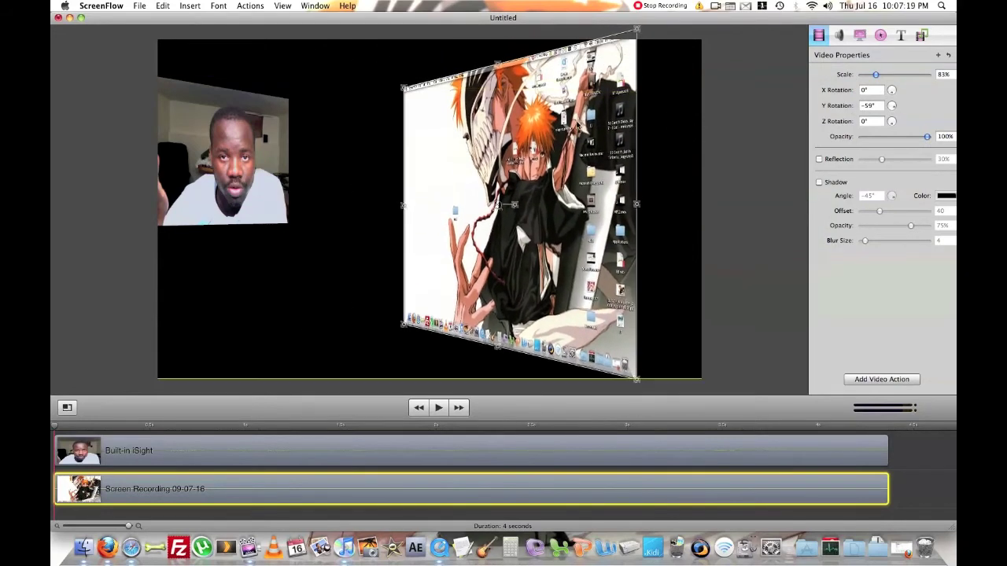
pyautogui.moveTo(580, 132); pyautogui.dragTo(633, 135)
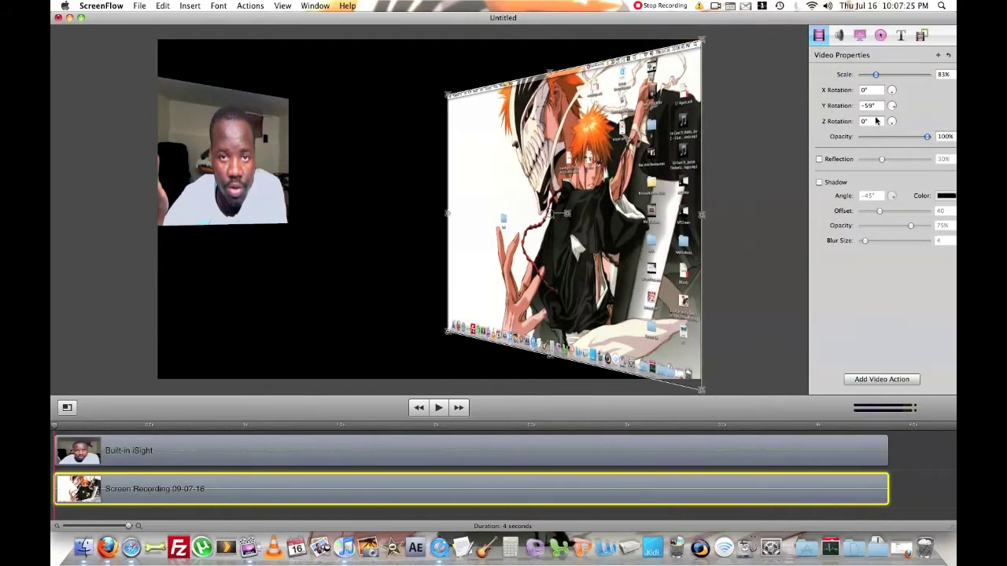
pyautogui.moveTo(230, 149); pyautogui.dragTo(236, 292)
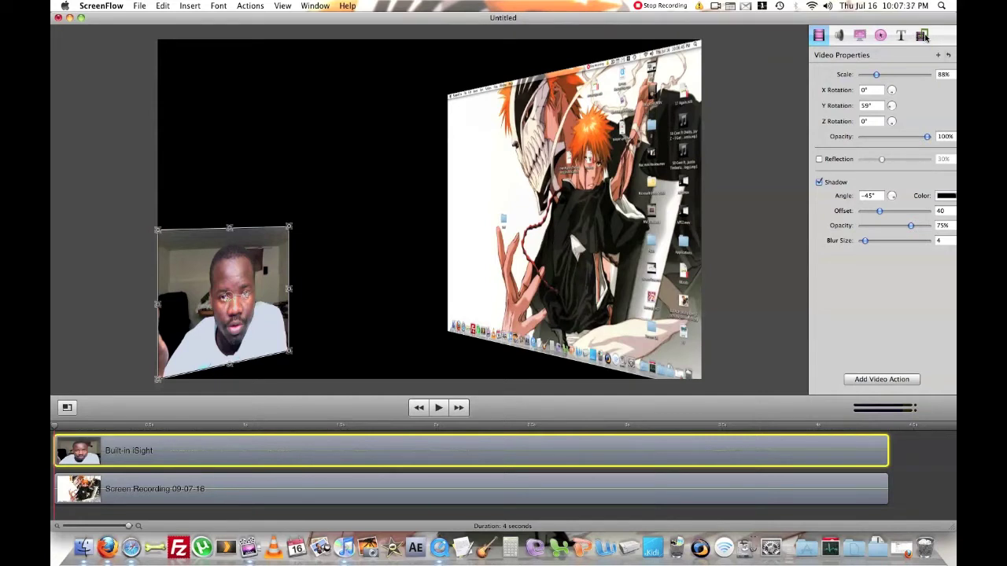
# - Import APE.mov from the Desktop into the document's media library
pyautogui.click(922, 36)
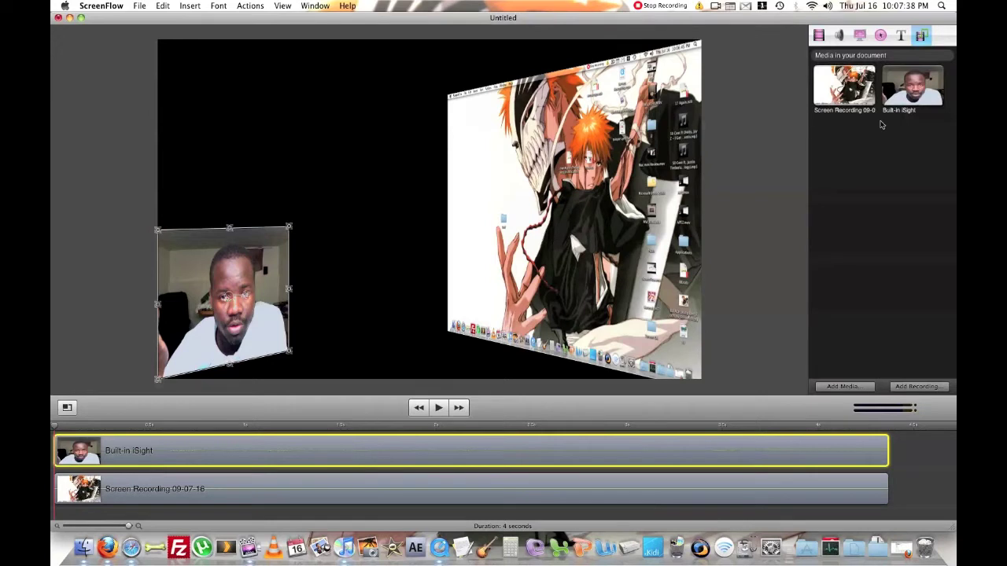
pyautogui.click(842, 387)
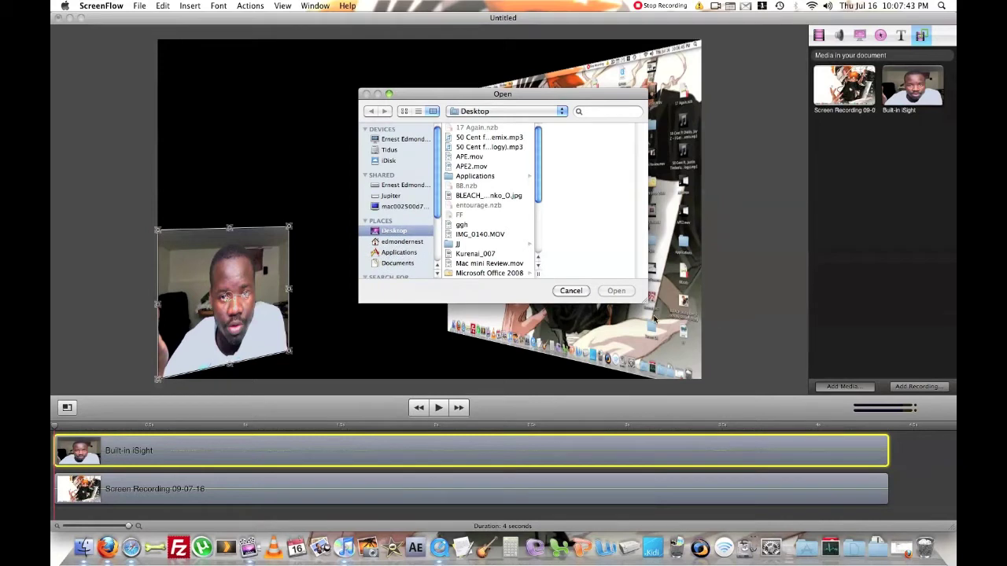
pyautogui.click(470, 156)
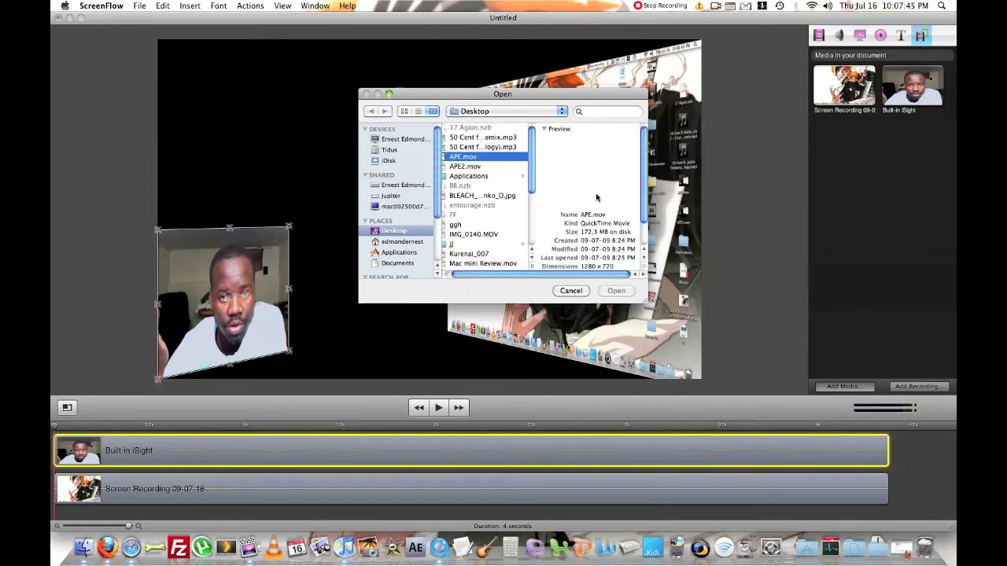
pyautogui.click(616, 291)
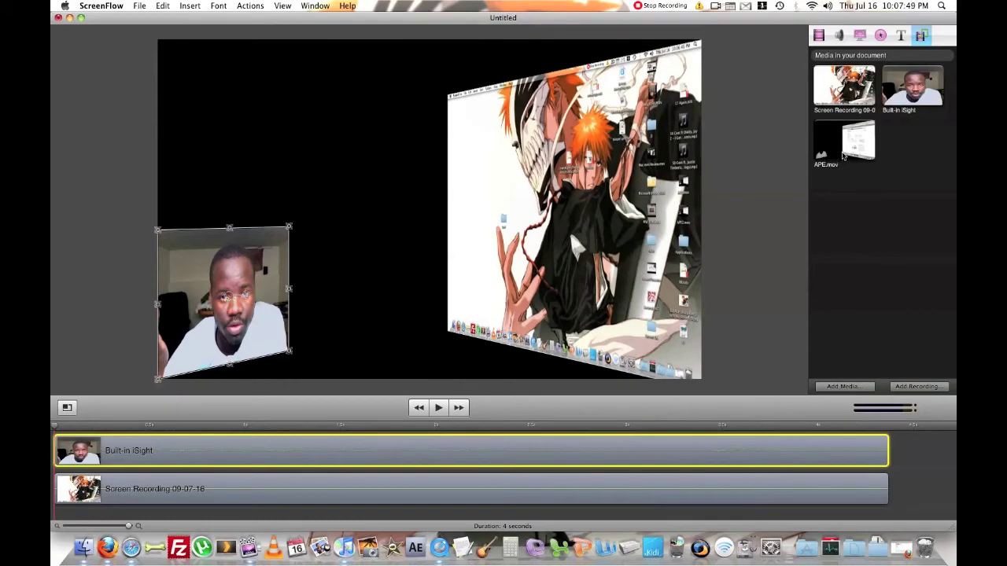
# - Free the top timeline track above Built-in iSight and place APE.mov on it from the start
pyautogui.moveTo(843, 156); pyautogui.dragTo(55, 500)
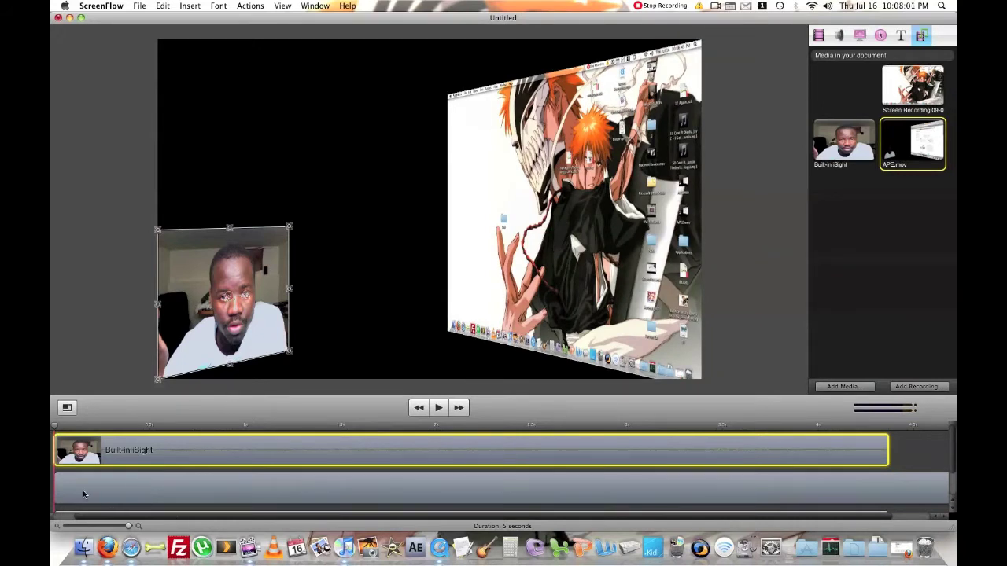
pyautogui.moveTo(84, 494); pyautogui.dragTo(134, 477)
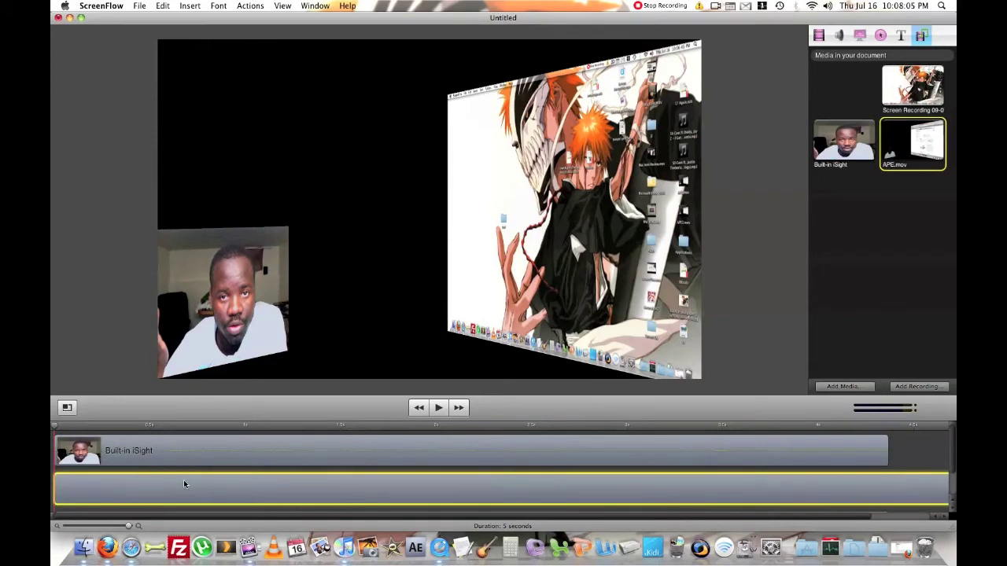
pyautogui.hscroll(2, 182, 511)
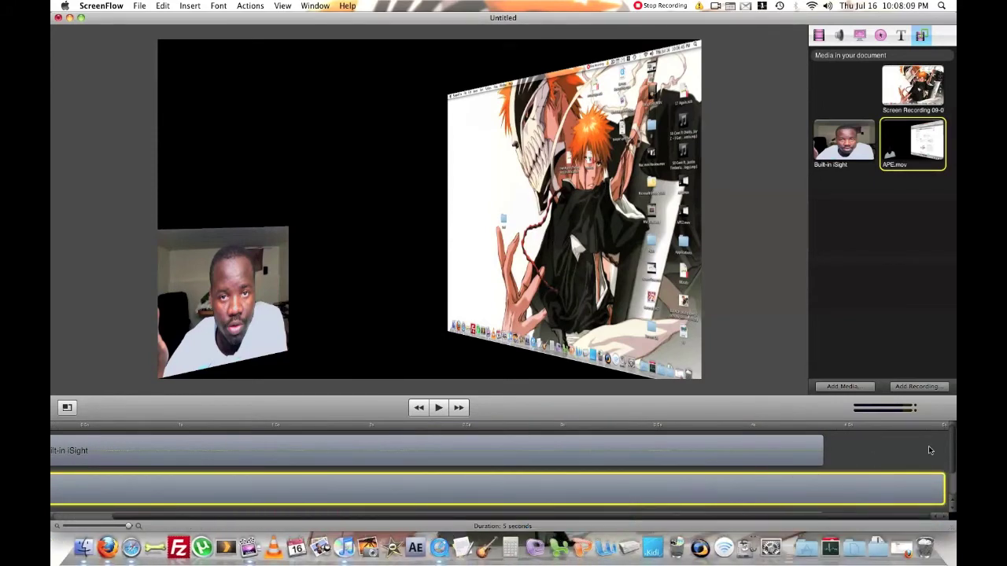
pyautogui.scroll(-1, 952, 454)
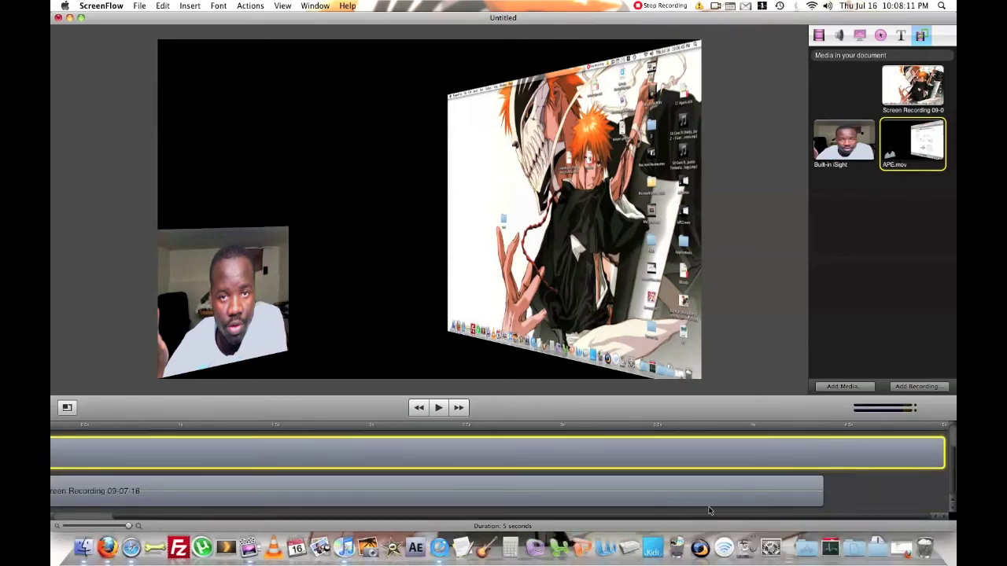
pyautogui.hscroll(-2, 630, 512)
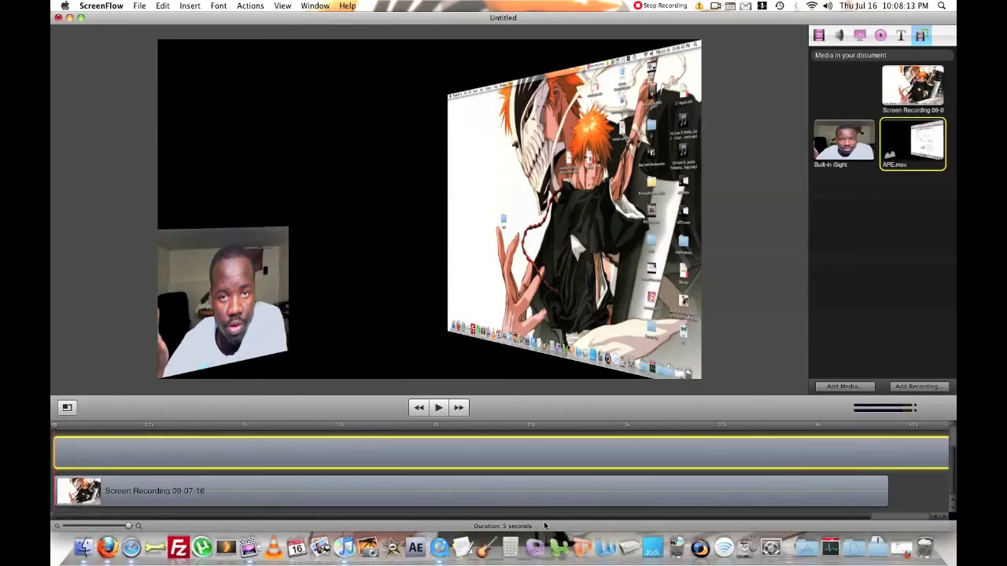
pyautogui.scroll(-1, 383, 458)
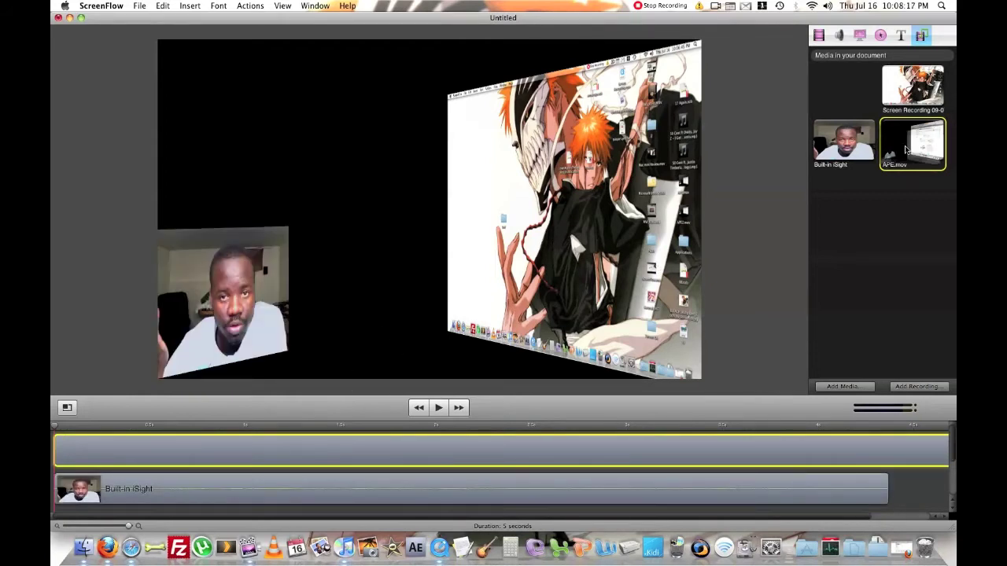
pyautogui.moveTo(910, 153); pyautogui.dragTo(161, 509)
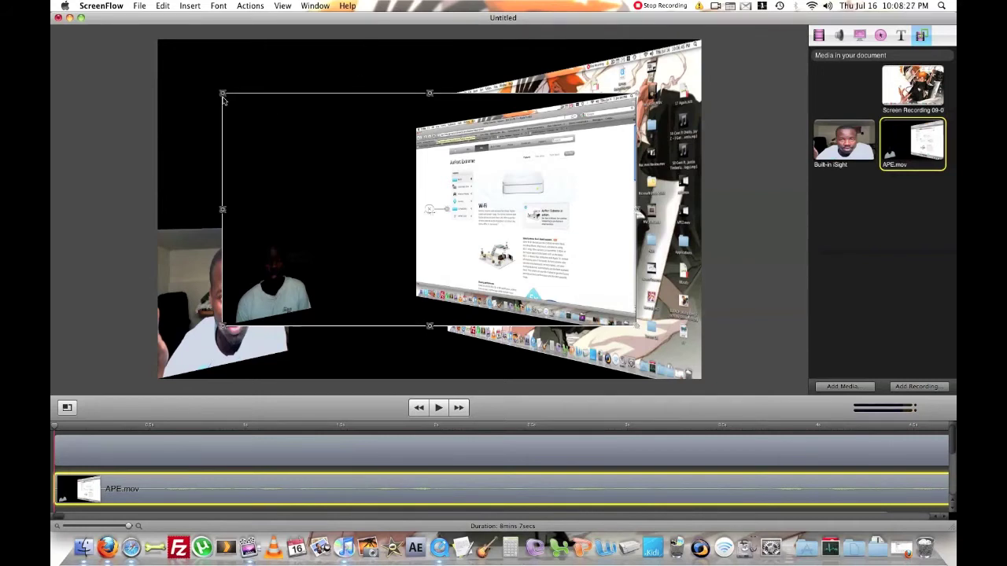
# - Scale the APE.mov picture to 67% and place it in the canvas's upper-left corner
pyautogui.moveTo(332, 134); pyautogui.dragTo(294, 78)
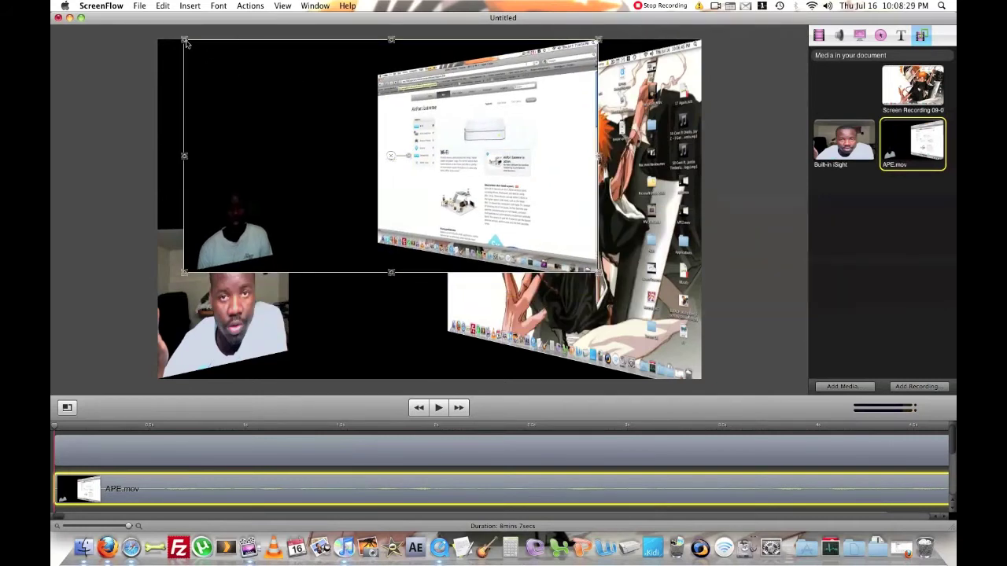
pyautogui.moveTo(187, 43); pyautogui.dragTo(260, 90)
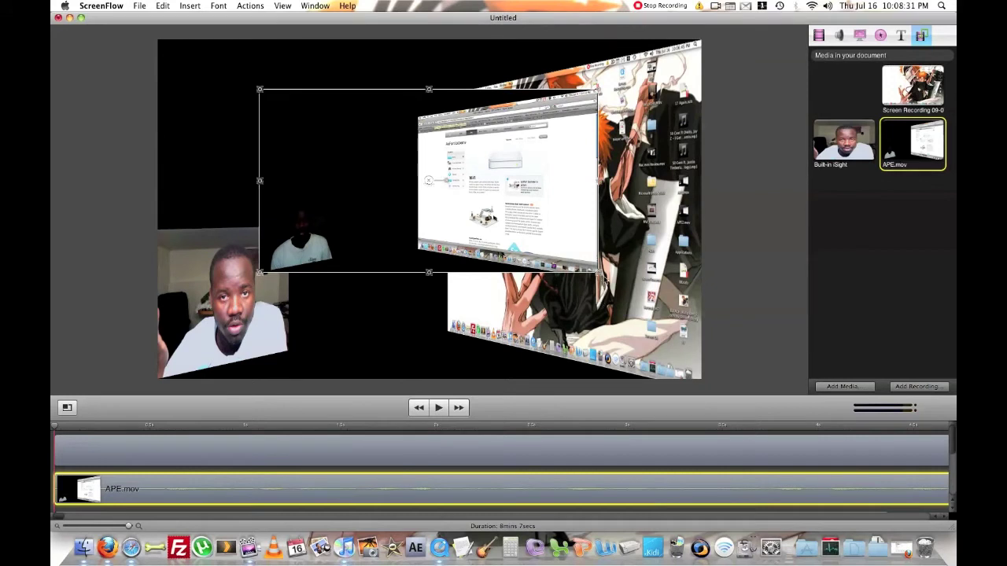
pyautogui.moveTo(601, 276); pyautogui.dragTo(469, 250)
pyautogui.moveTo(396, 179); pyautogui.dragTo(299, 134)
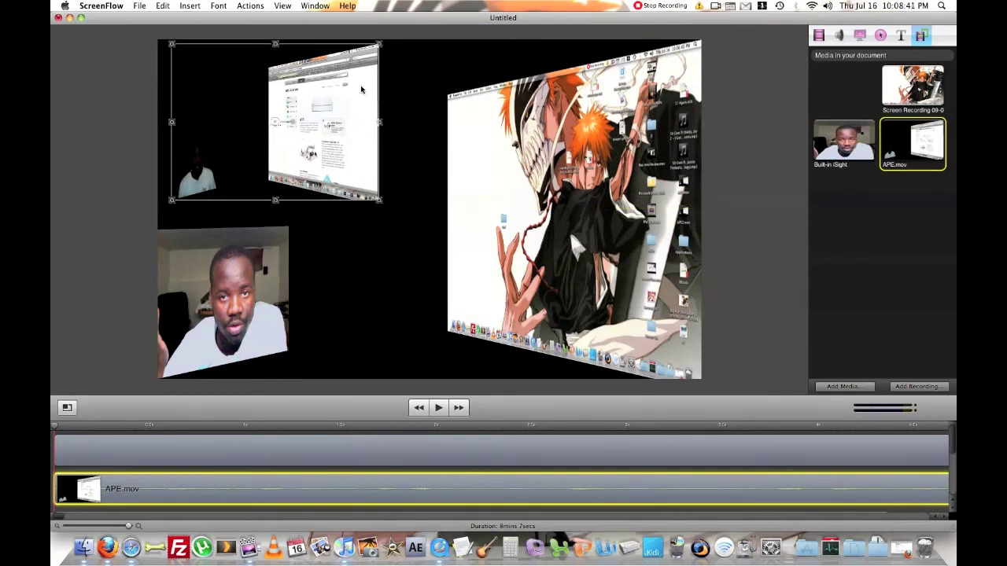
pyautogui.click(820, 35)
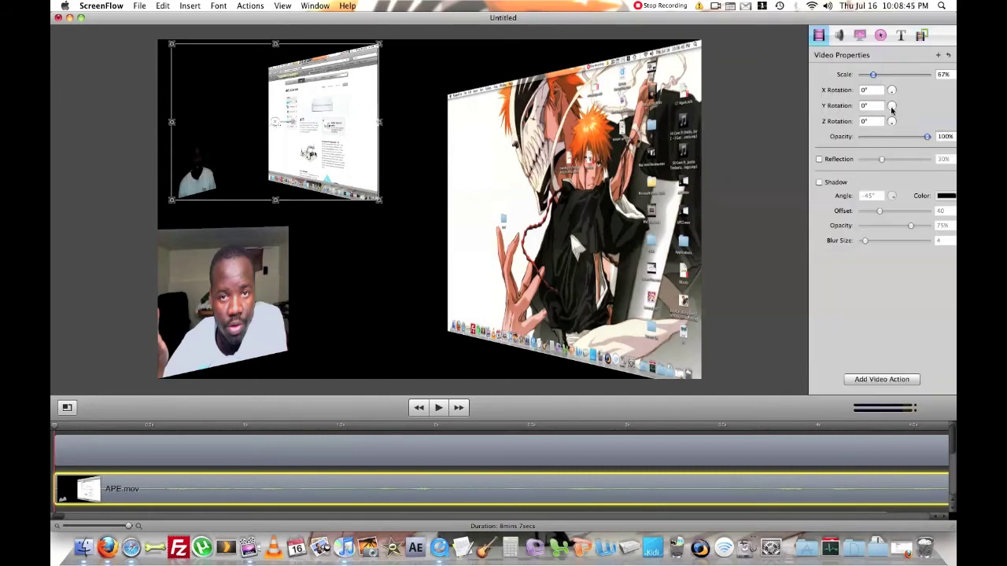
# - Rotate the APE.mov picture 62° on Y and move it to the canvas's left edge
pyautogui.moveTo(892, 110); pyautogui.dragTo(886, 113)
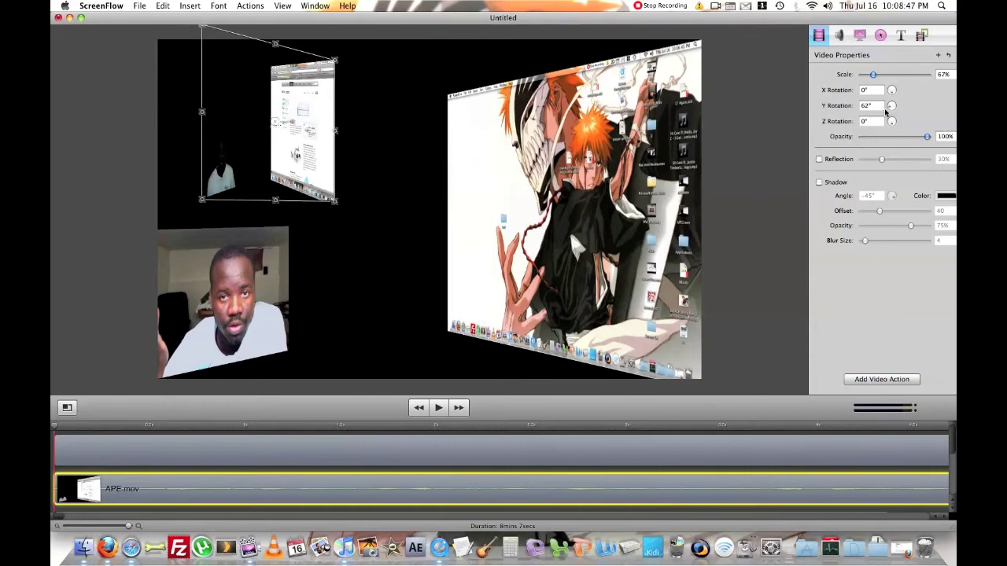
pyautogui.moveTo(315, 118); pyautogui.dragTo(279, 119)
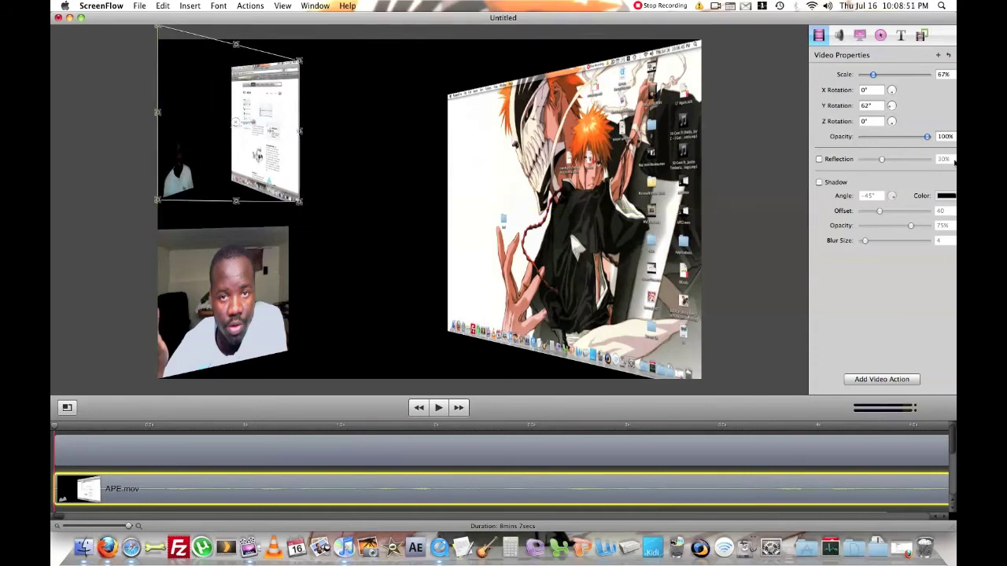
pyautogui.moveTo(949, 441); pyautogui.dragTo(956, 395)
pyautogui.click(610, 459)
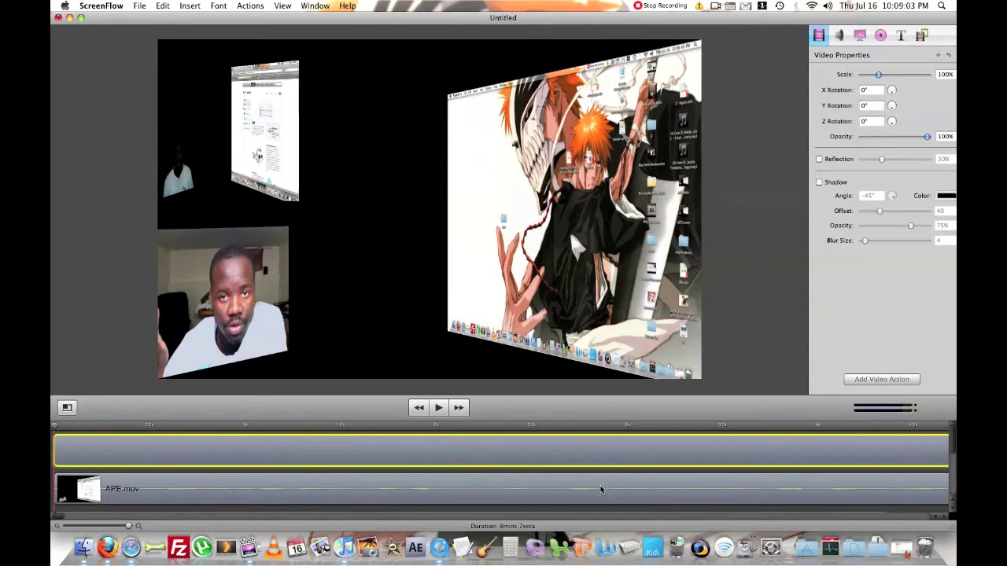
# - Drag the APE.mov clip's Audio Properties volume down to 0
pyautogui.click(601, 489)
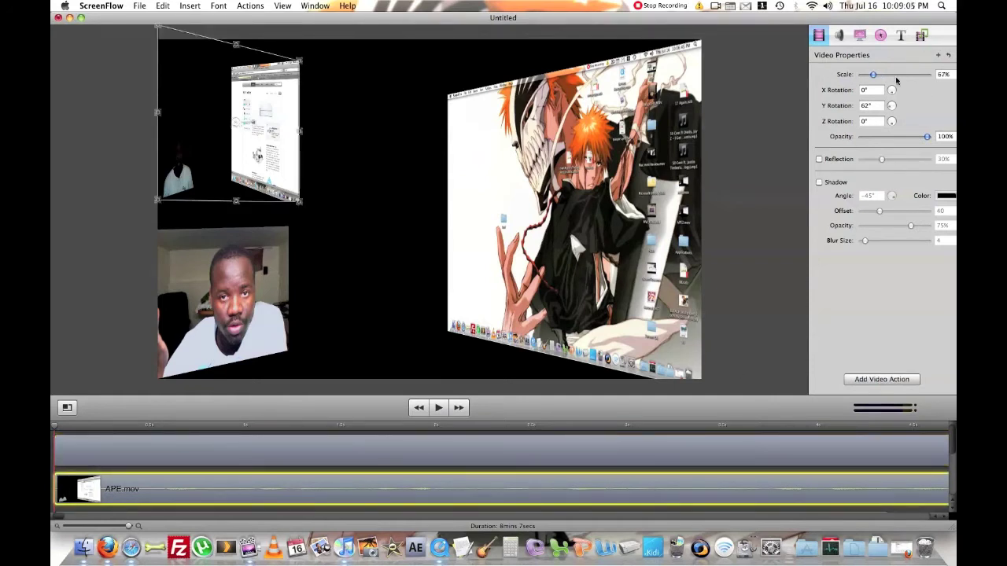
pyautogui.click(839, 35)
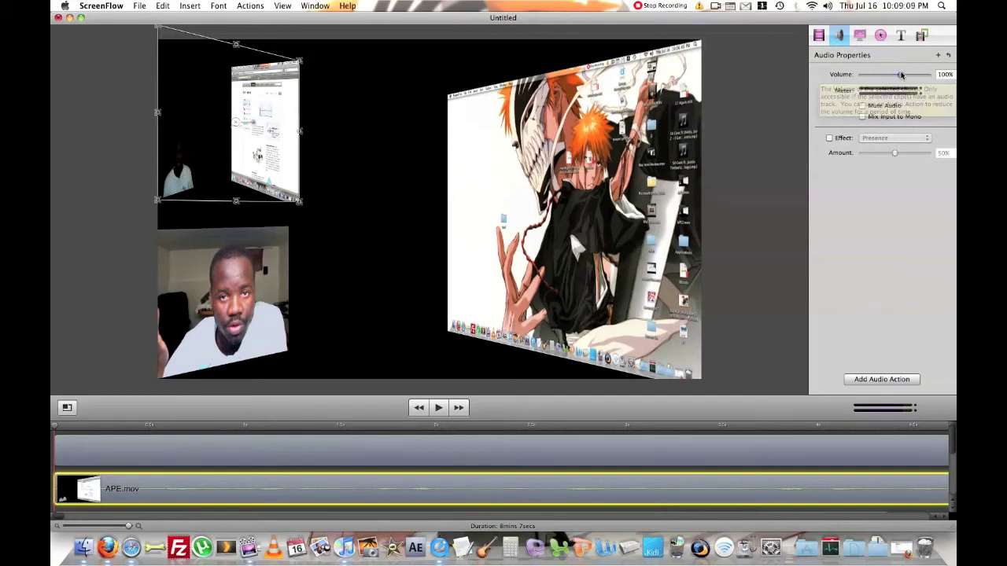
pyautogui.moveTo(902, 76); pyautogui.dragTo(817, 82)
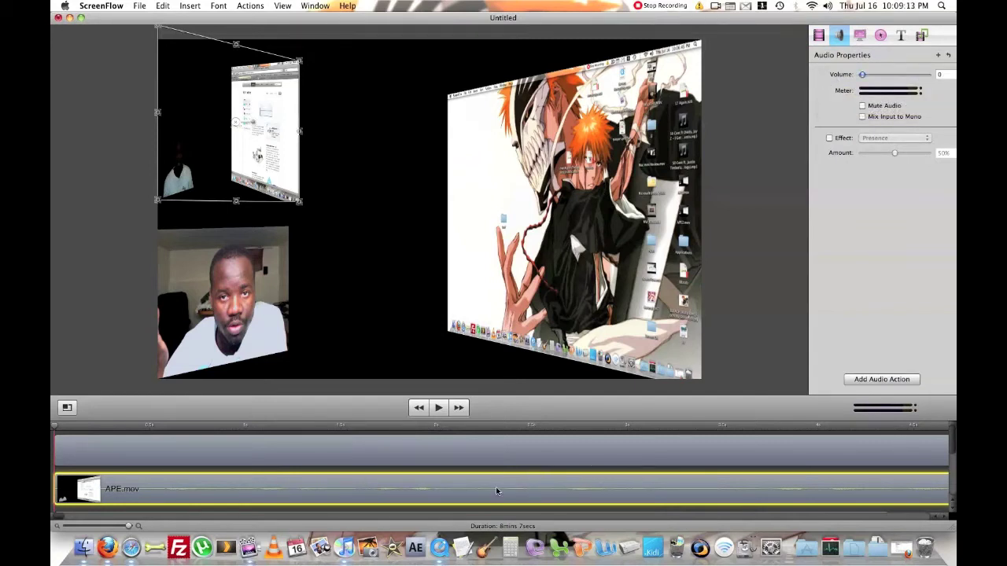
# - Set the Built-in iSight clip's volume to 0, then view the screen recording settings
pyautogui.scroll(-2, 495, 474)
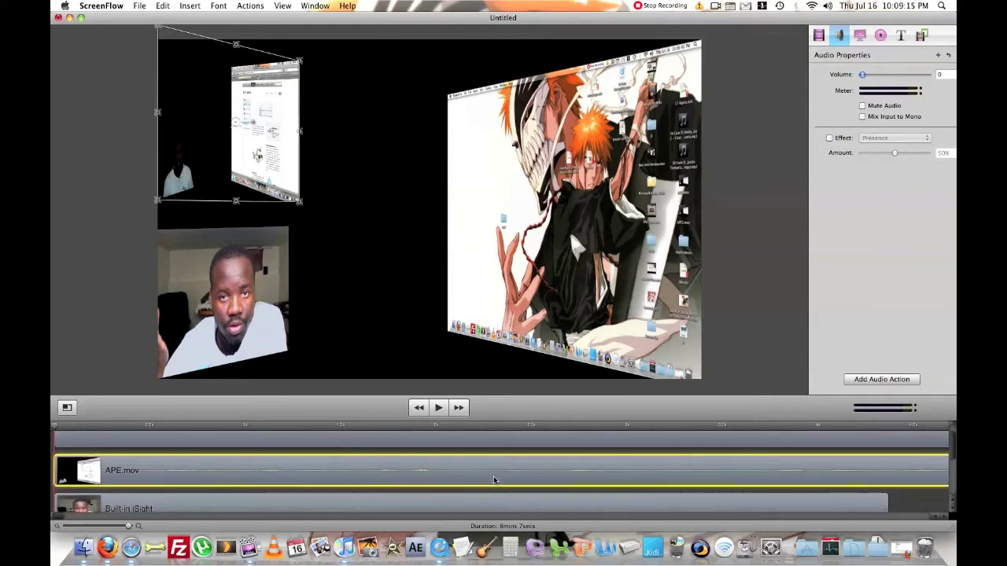
pyautogui.scroll(-2, 493, 476)
pyautogui.click(486, 482)
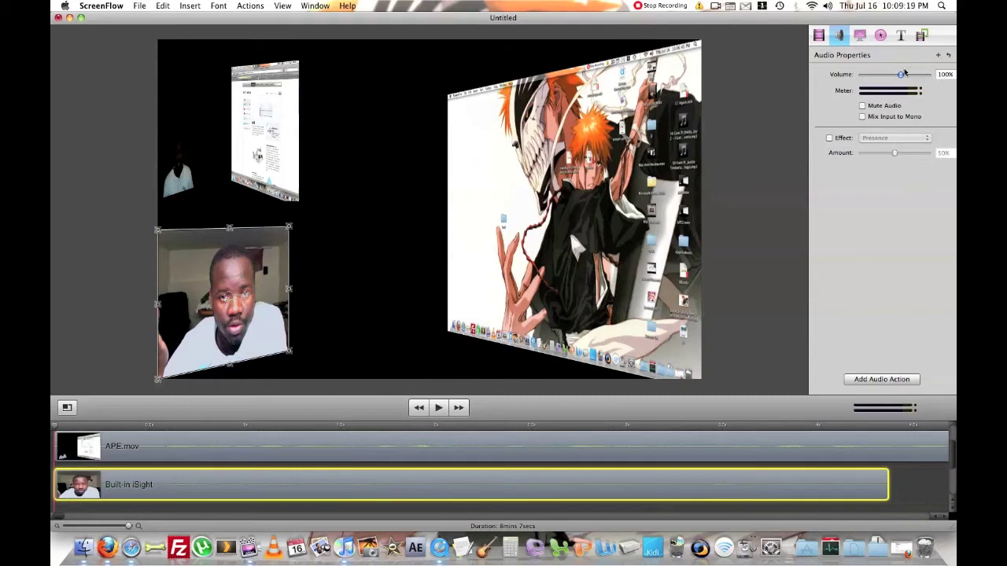
pyautogui.moveTo(900, 74); pyautogui.dragTo(746, 79)
pyautogui.click(860, 35)
# - Review the Callout and Text inspector panes, go back to the Media list, and open the File menu
pyautogui.click(880, 34)
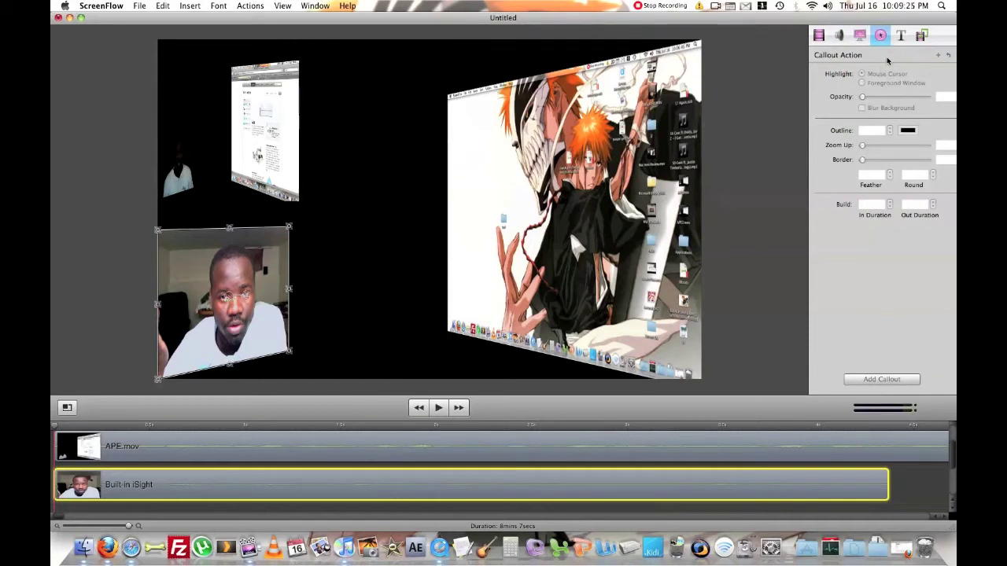
pyautogui.click(901, 35)
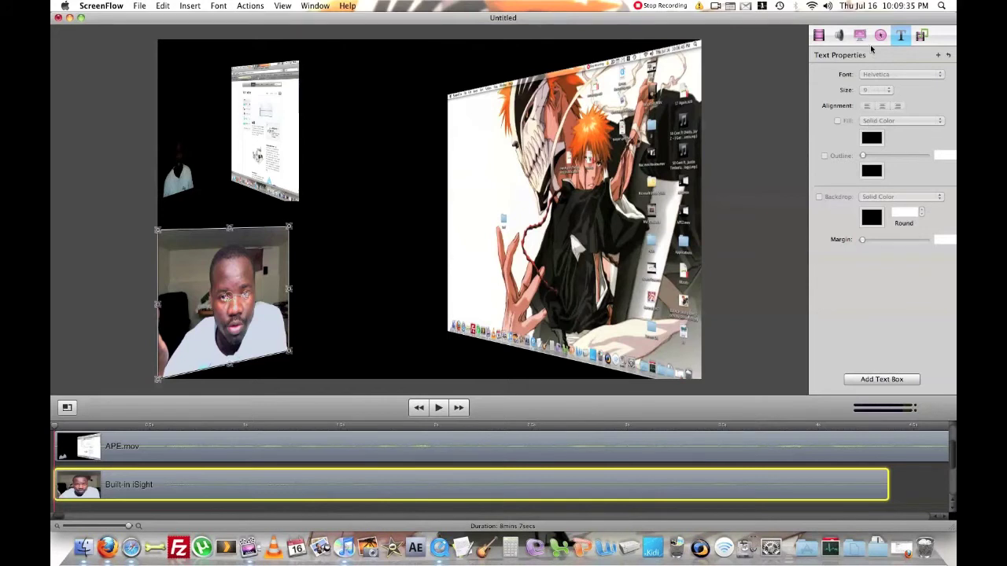
pyautogui.click(921, 35)
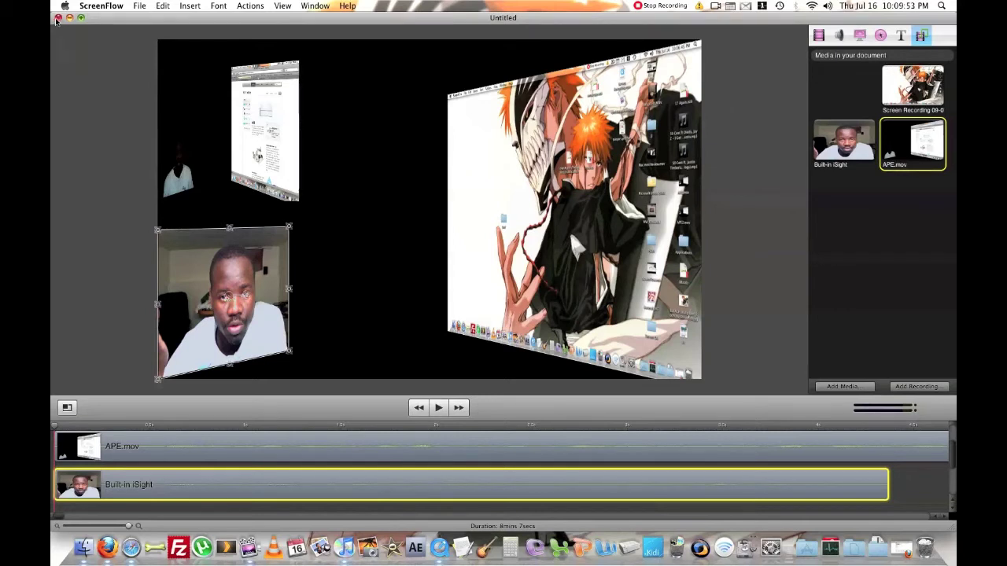
pyautogui.click(140, 7)
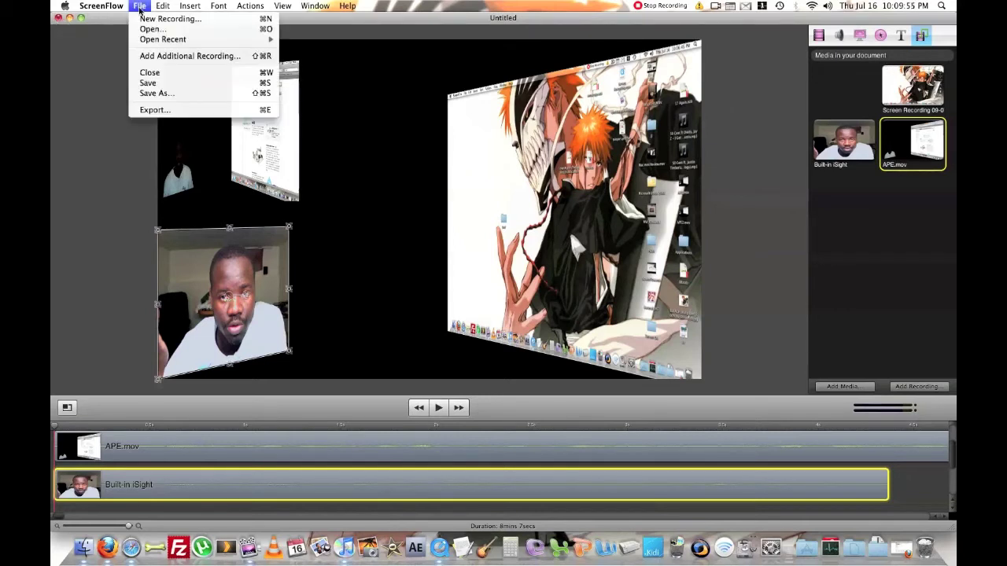
# - Begin exporting with Scale by 75% (1260 x 788) and open Customize... movie settings
pyautogui.click(201, 111)
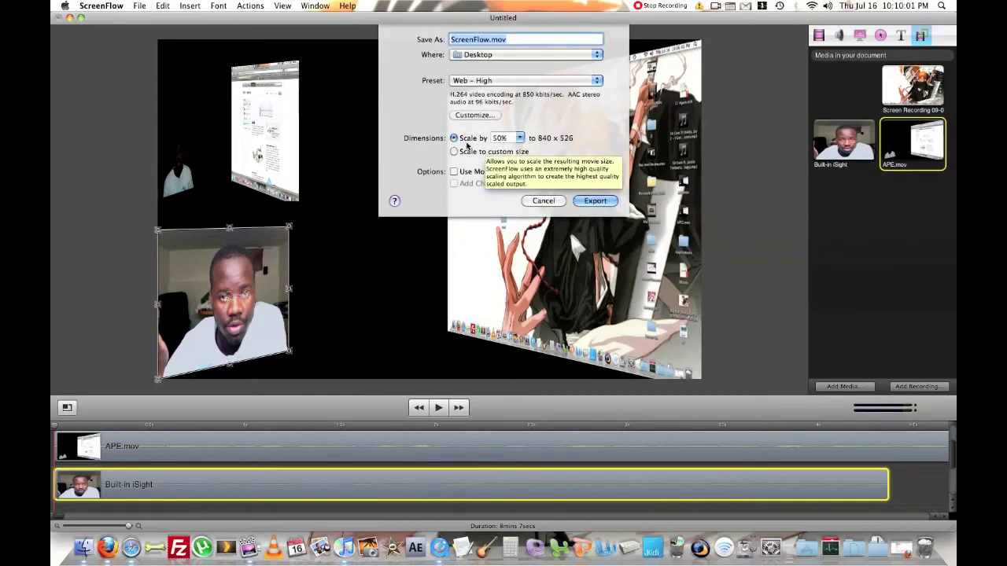
pyautogui.click(512, 139)
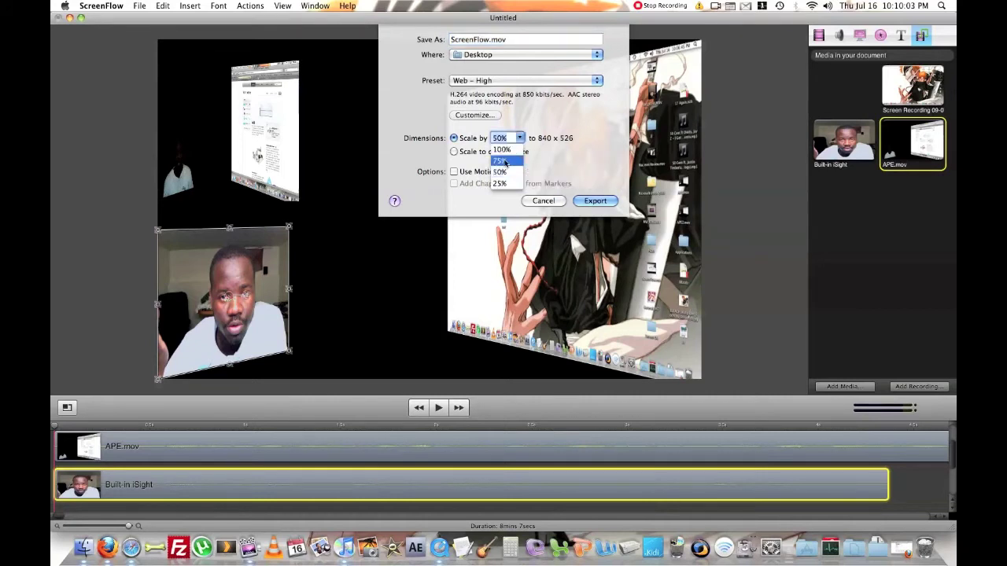
pyautogui.click(512, 162)
pyautogui.click(491, 117)
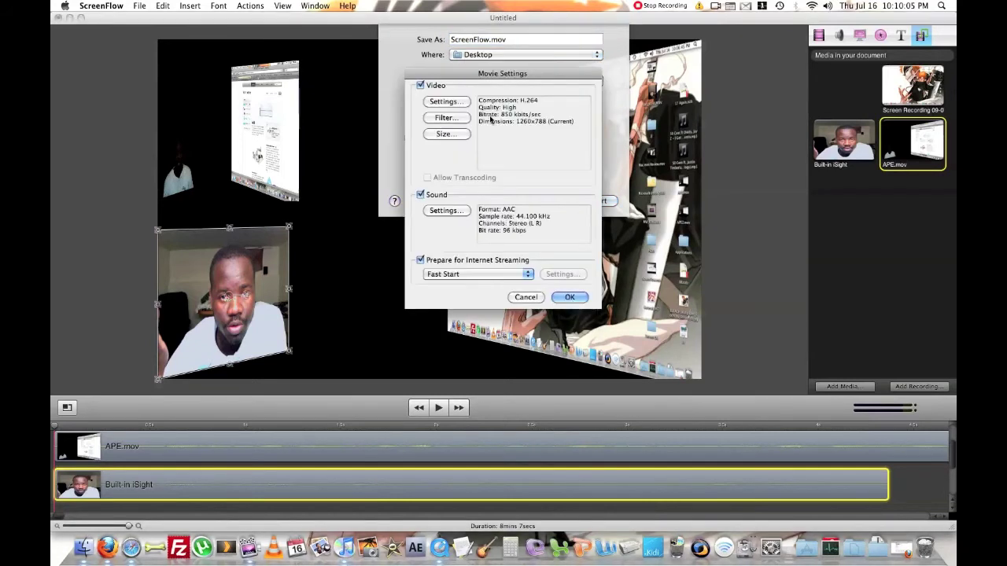
# - Change the H.264 data rate from 850 to 5000 kbits/sec with Best quality (Multi-pass) encoding
pyautogui.moveTo(542, 73)
pyautogui.mouseDown()
pyautogui.moveTo(561, 162)
pyautogui.moveTo(548, 94)
pyautogui.moveTo(560, 71)
pyautogui.mouseUp()
pyautogui.click(464, 100)
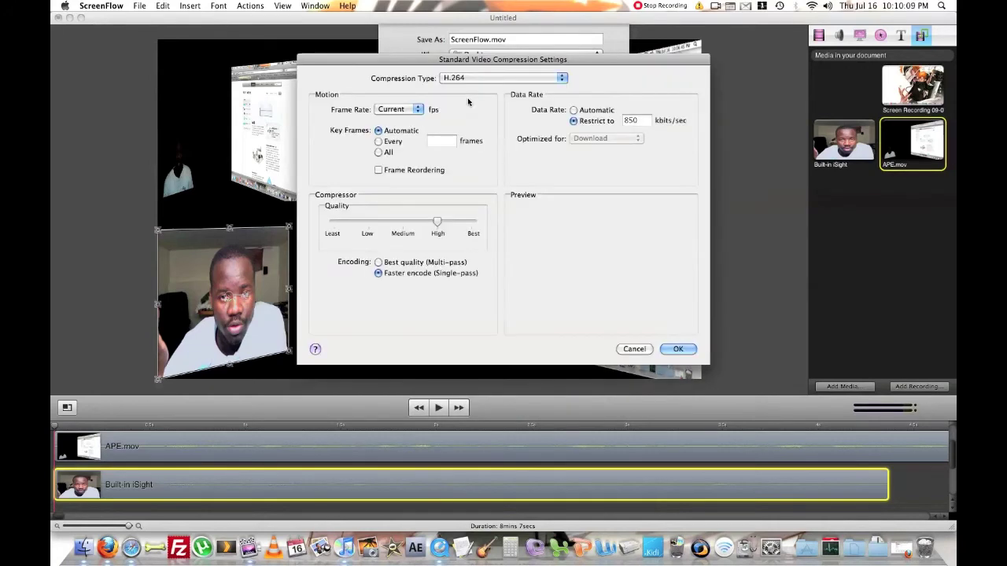
pyautogui.moveTo(502, 63); pyautogui.dragTo(522, 85)
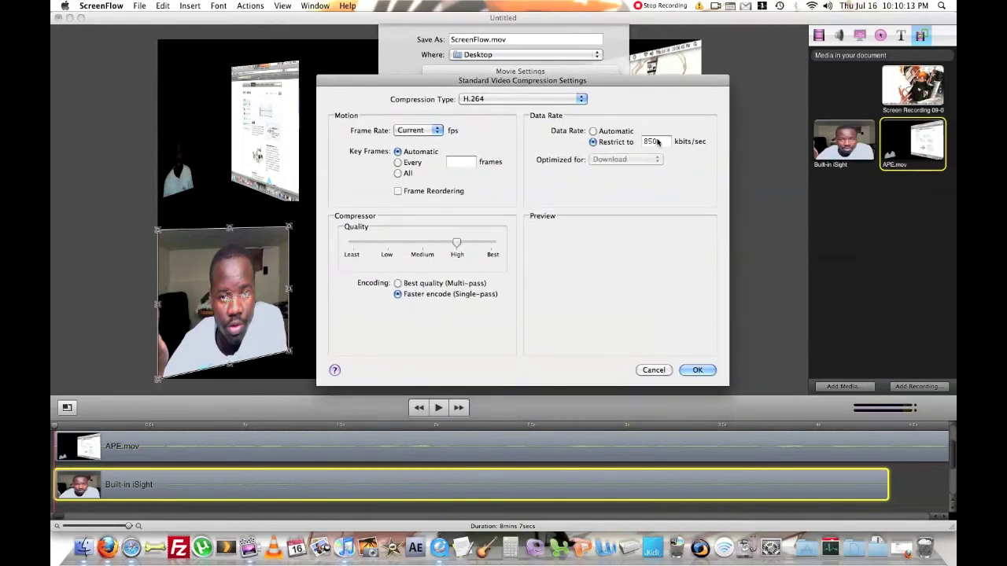
pyautogui.doubleClick(656, 142)
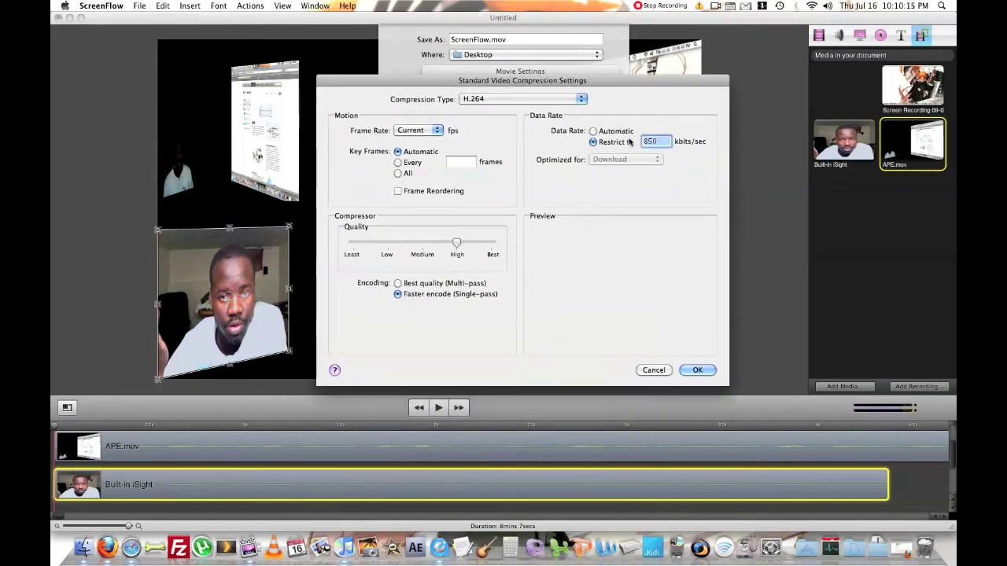
pyautogui.write('5')
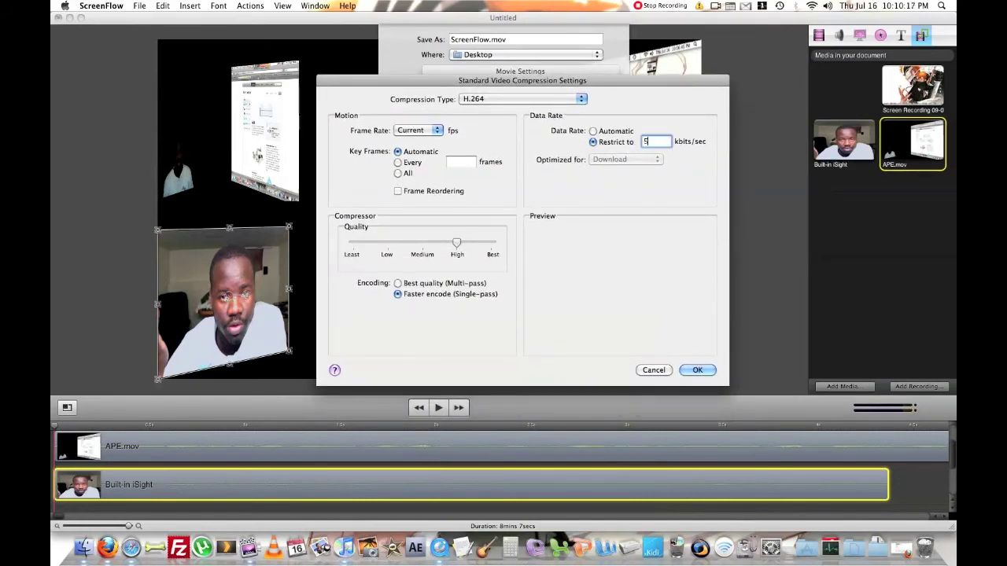
pyautogui.write('000')
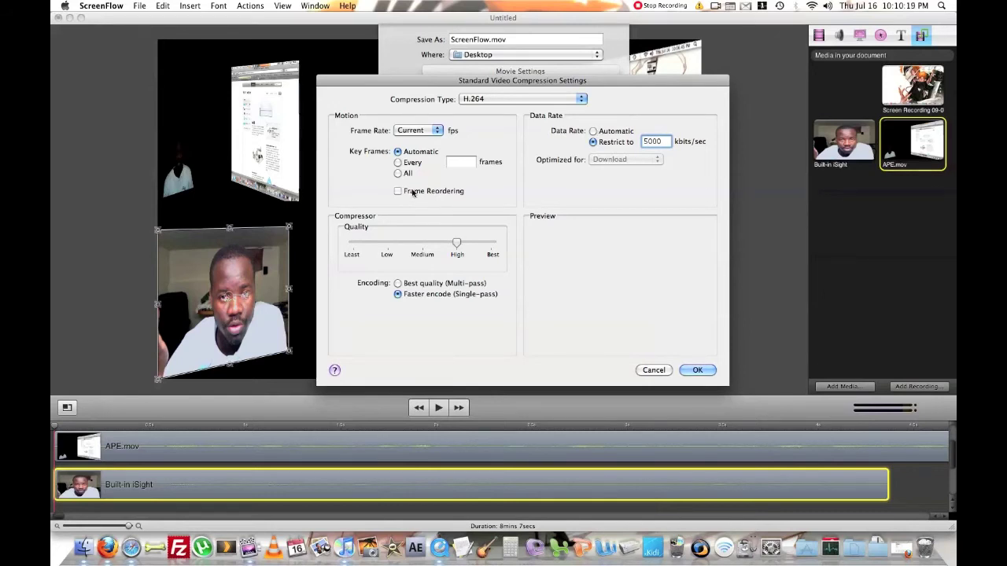
pyautogui.click(399, 283)
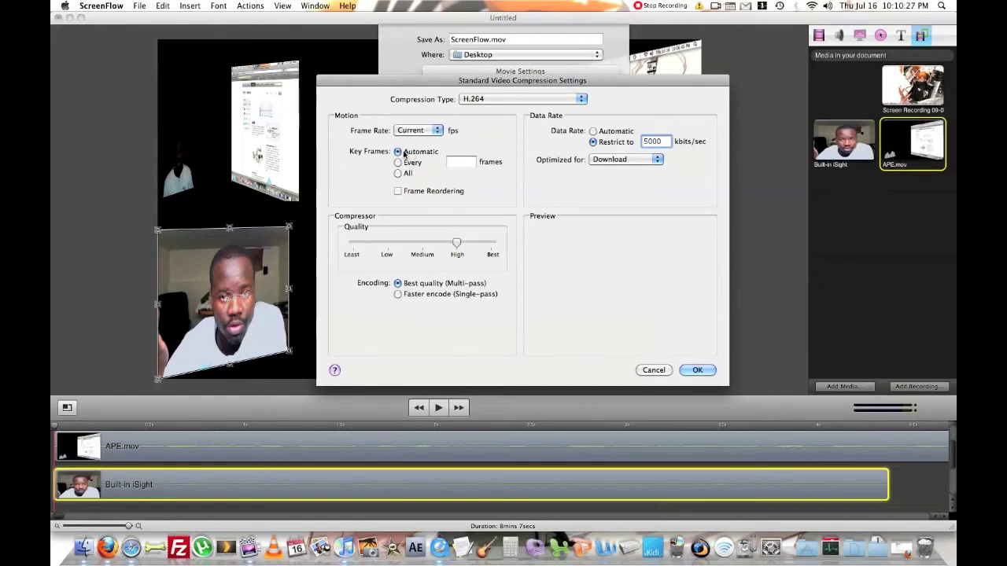
pyautogui.click(695, 370)
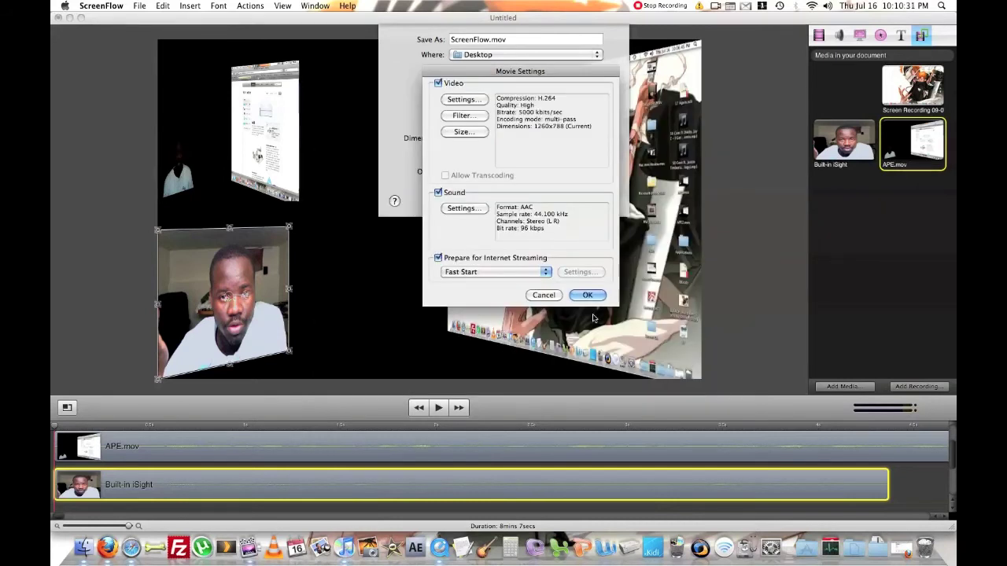
# - Choose HD 1280 x 720 16:9 dimensions and confirm the customized Web – High movie settings
pyautogui.click(471, 134)
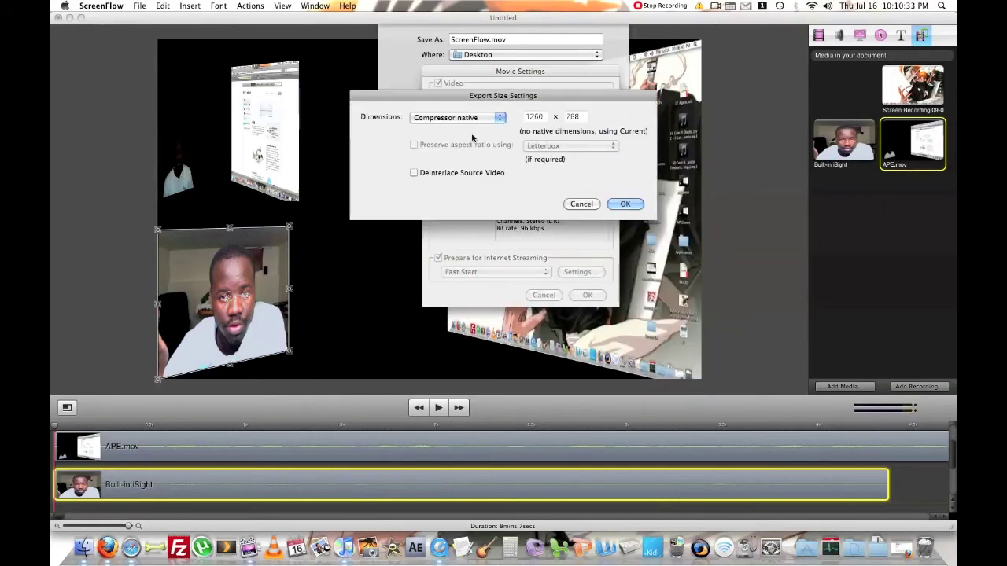
pyautogui.click(460, 117)
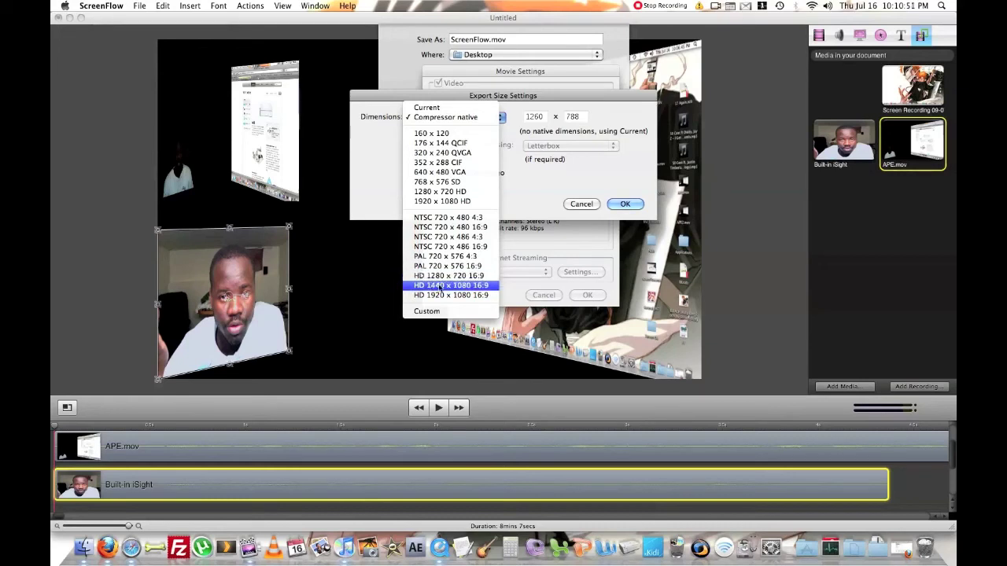
pyautogui.click(486, 279)
pyautogui.click(625, 204)
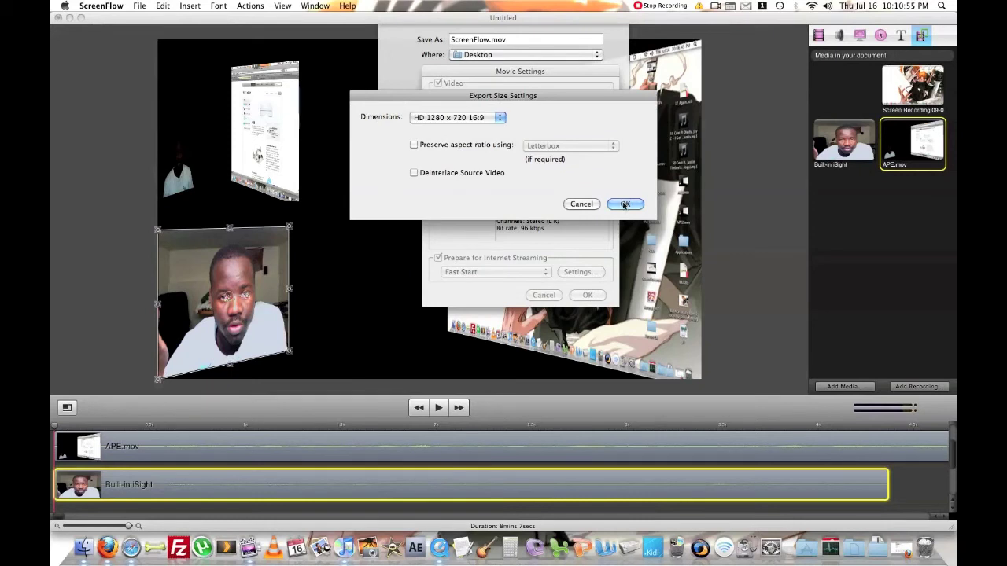
pyautogui.click(587, 295)
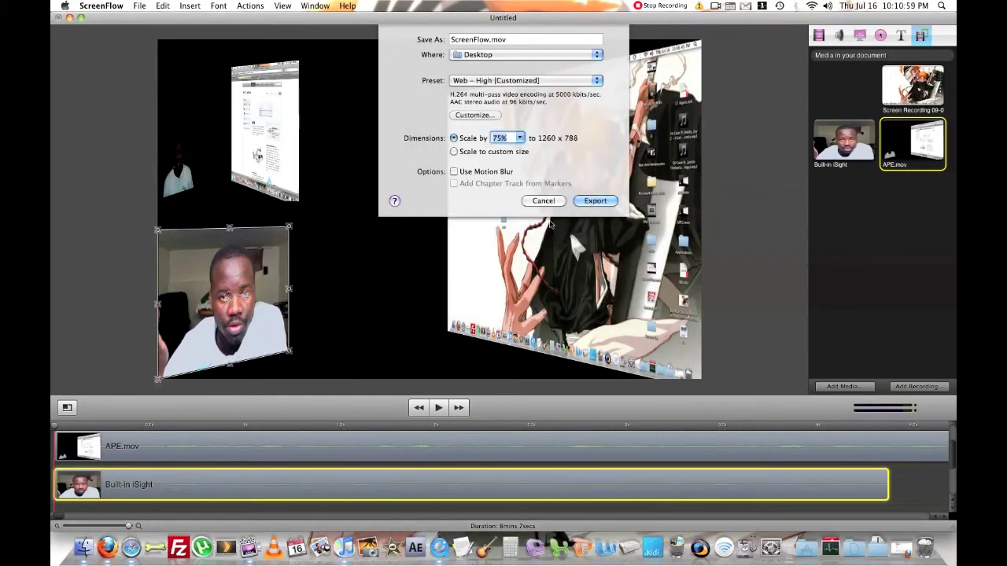
# - Cancel the Export sheet to leave the export settings
pyautogui.click(543, 202)
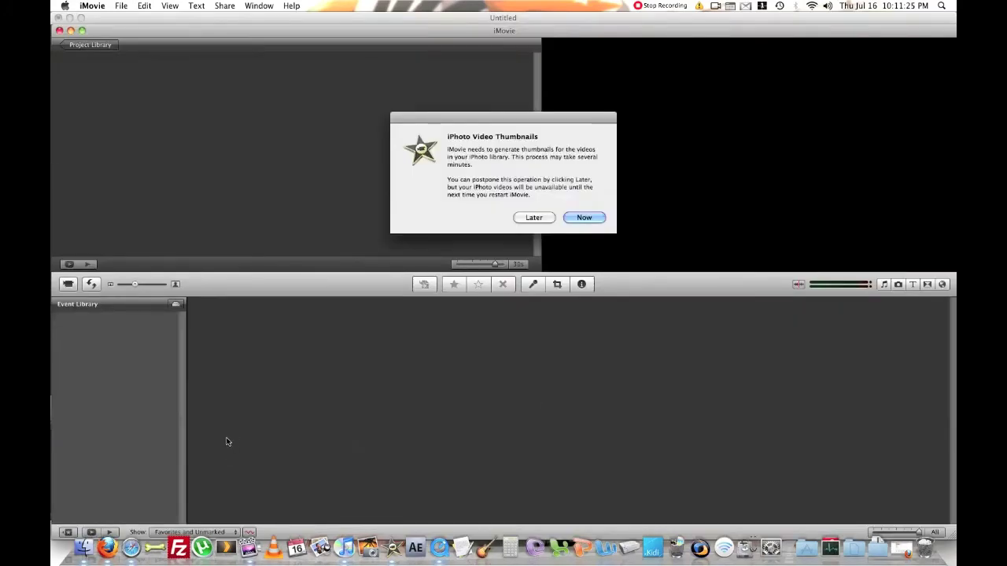
# - Choose Later on the iPhoto thumbnails prompt, then browse the 14-project Project Library
pyautogui.click(535, 218)
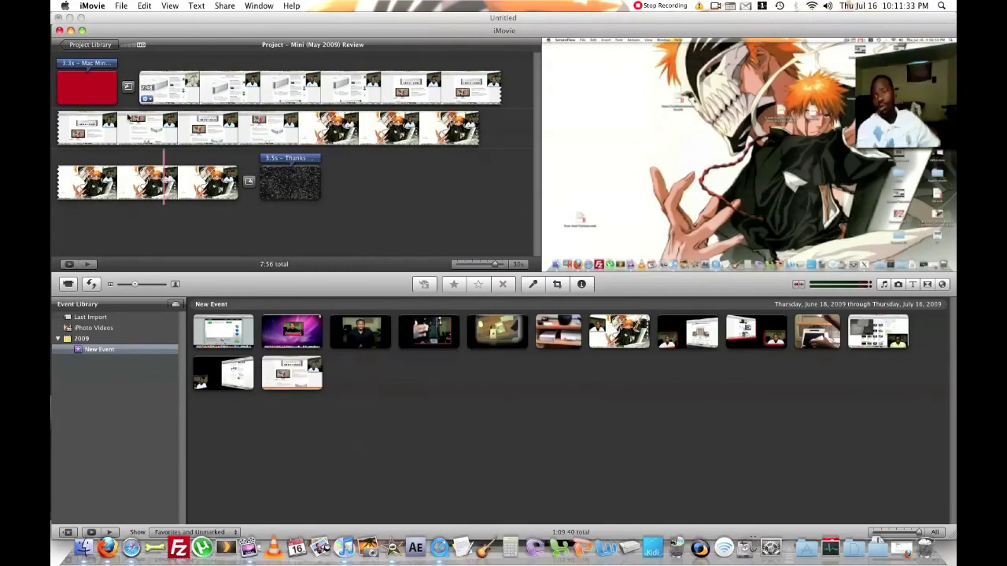
pyautogui.click(90, 45)
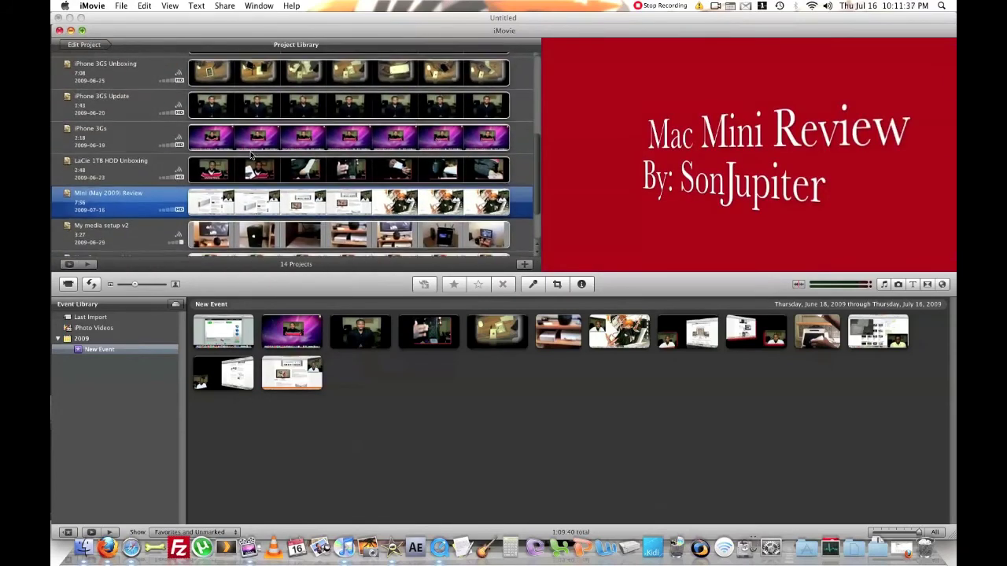
pyautogui.scroll(-3, 252, 155)
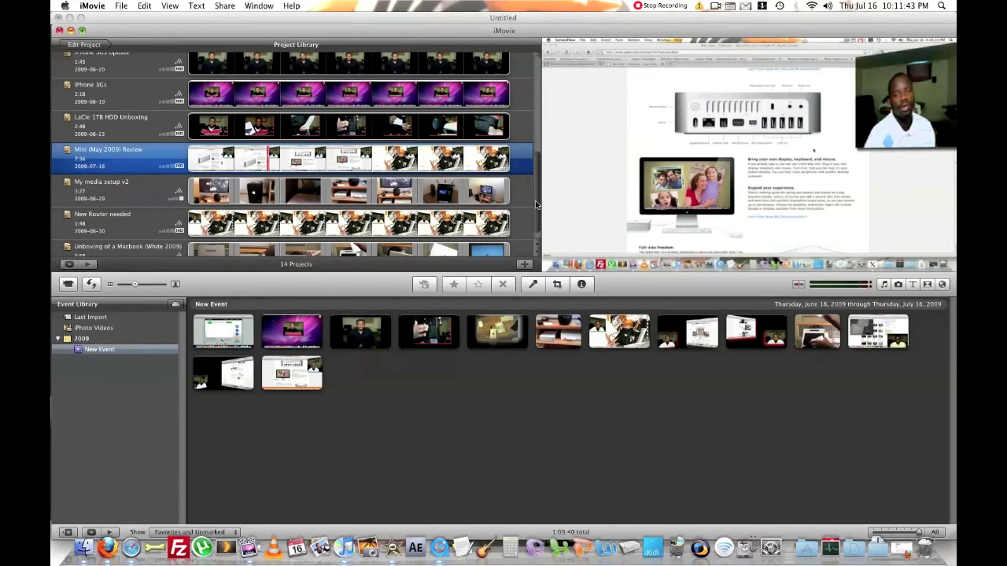
pyautogui.scroll(-1, 536, 206)
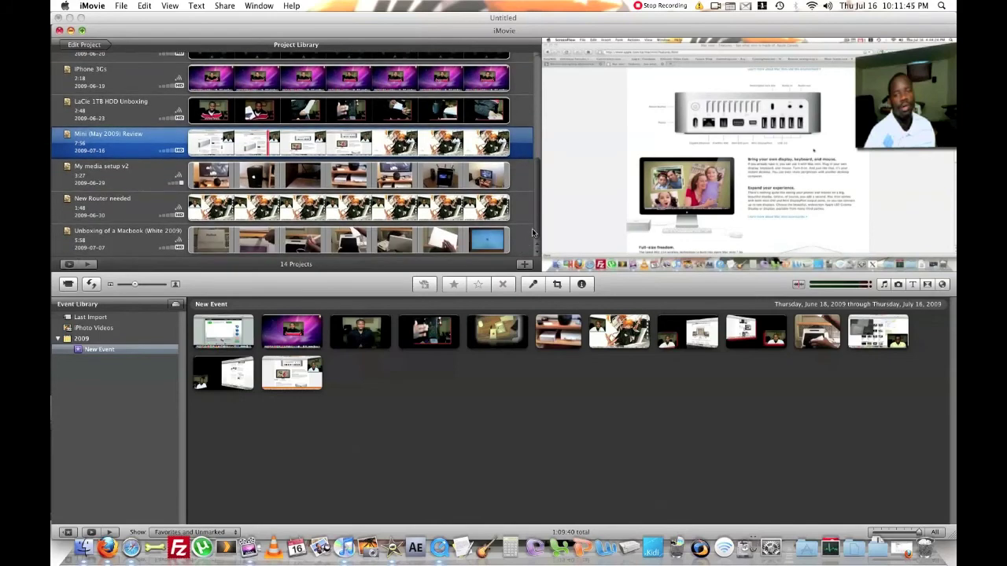
pyautogui.moveTo(532, 232); pyautogui.dragTo(542, 112)
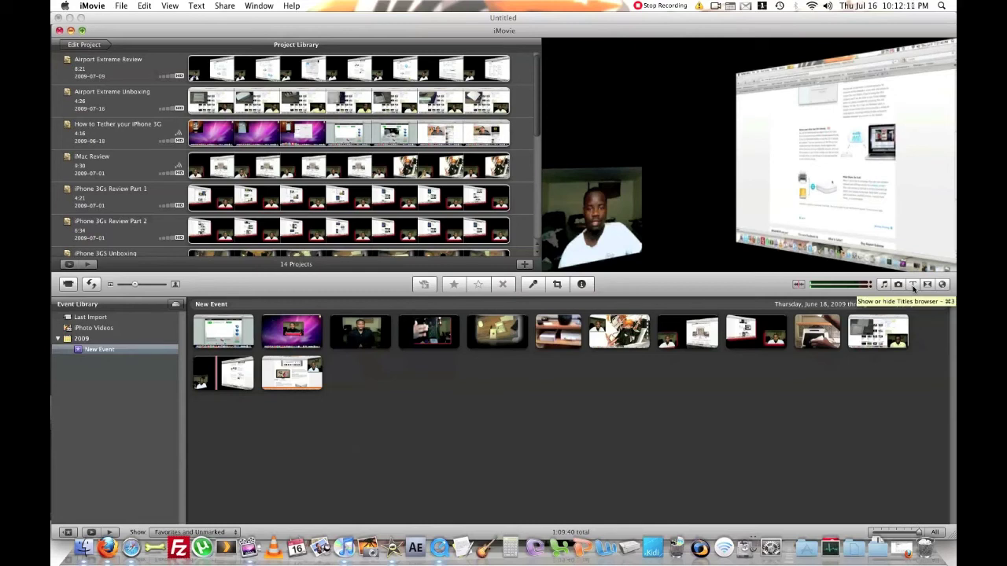
# - Browse iMovie's Titles and Transitions styles, then close iMovie to return to ScreenFlow
pyautogui.click(912, 286)
pyautogui.scroll(-1, 804, 479)
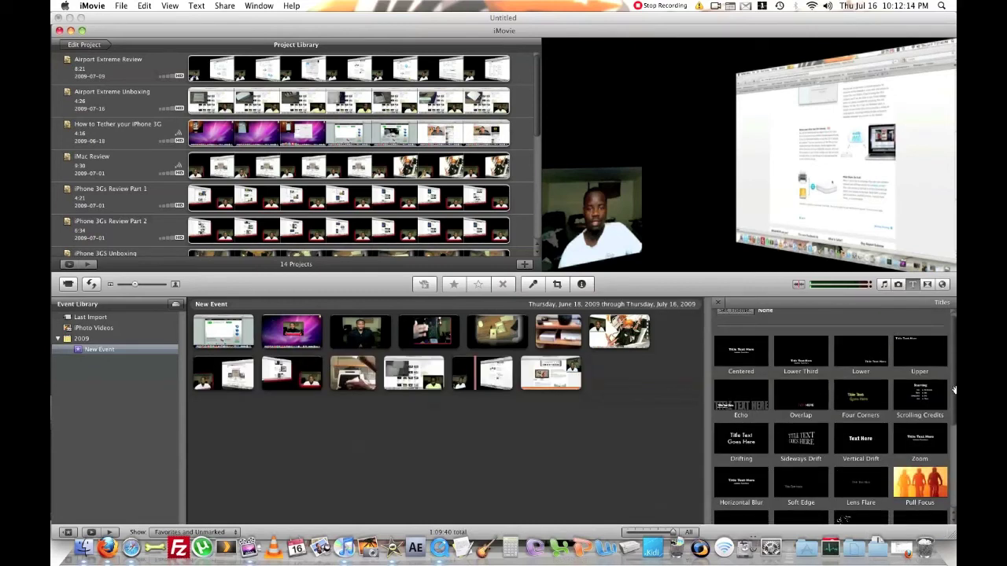
pyautogui.click(931, 288)
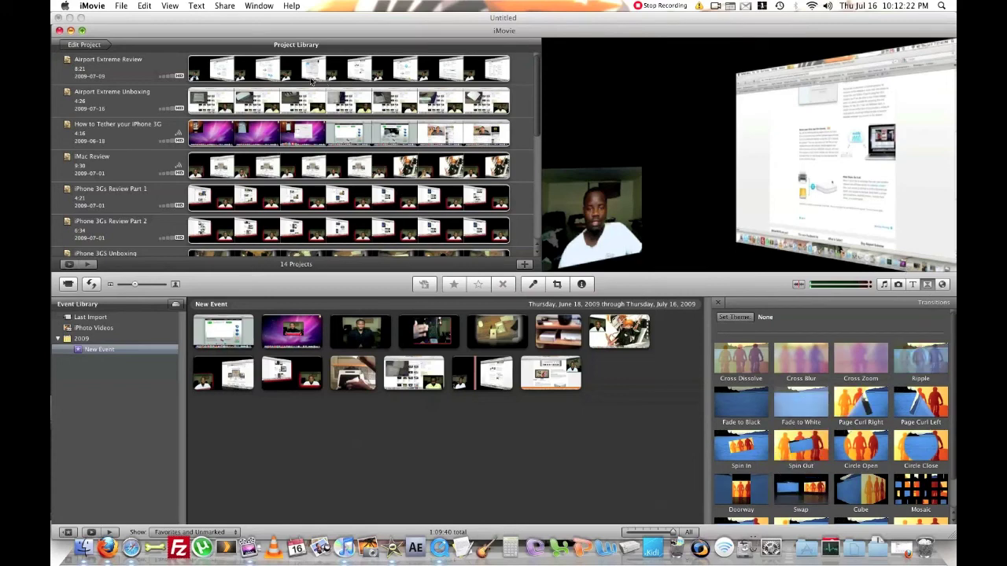
pyautogui.click(58, 29)
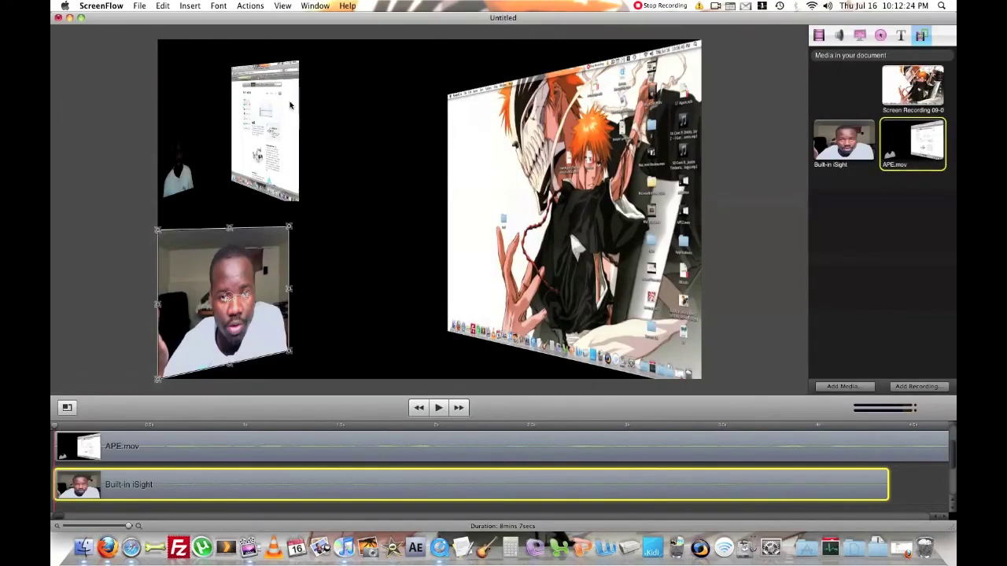